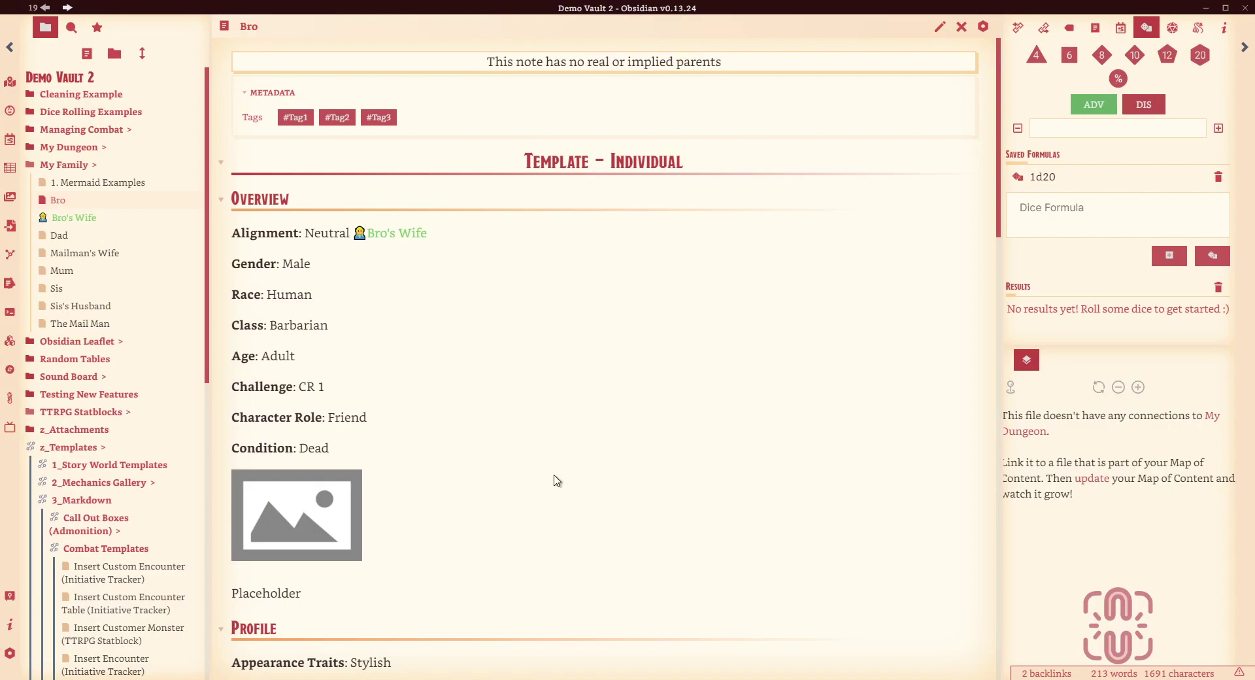
Search the community plugins for Style Settings and open the plugin's details page
click(10, 654)
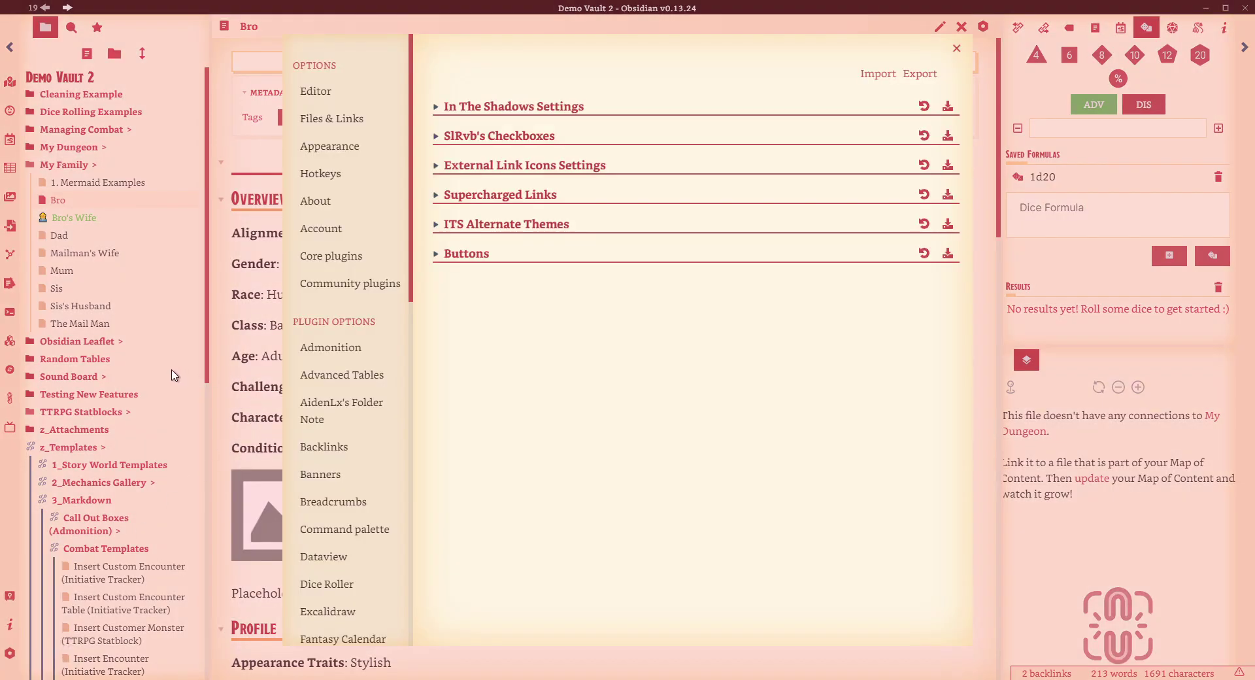
click(337, 290)
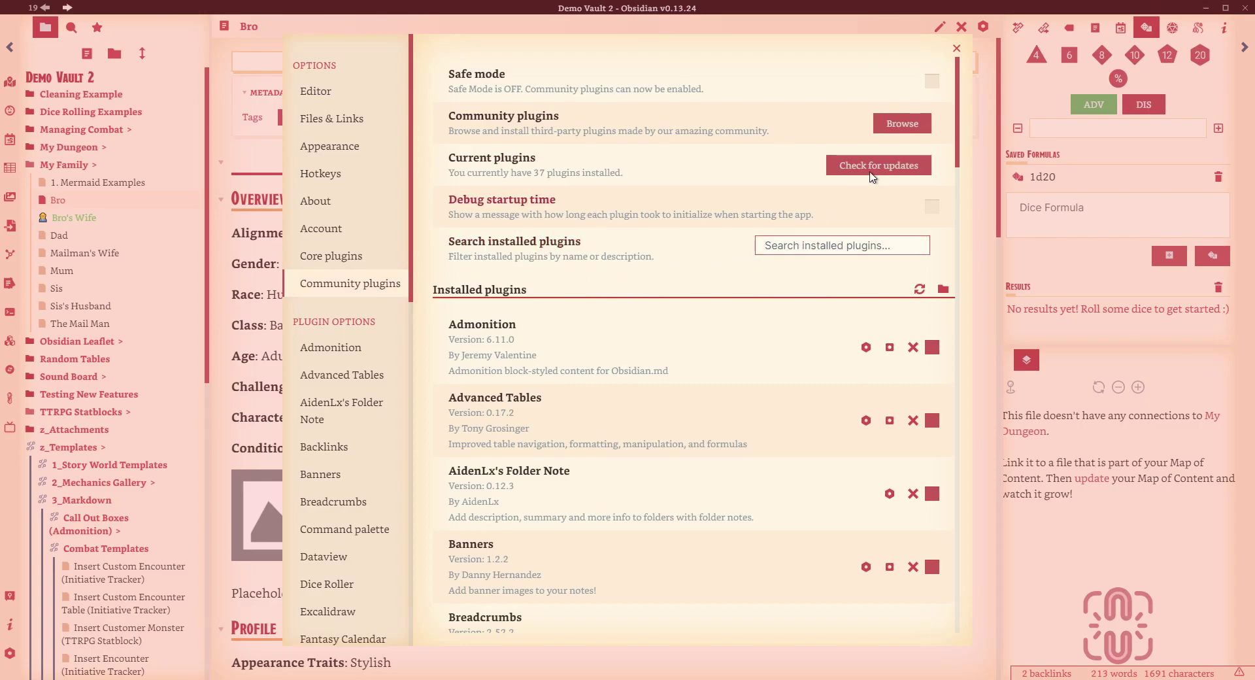
click(898, 124)
click(260, 73)
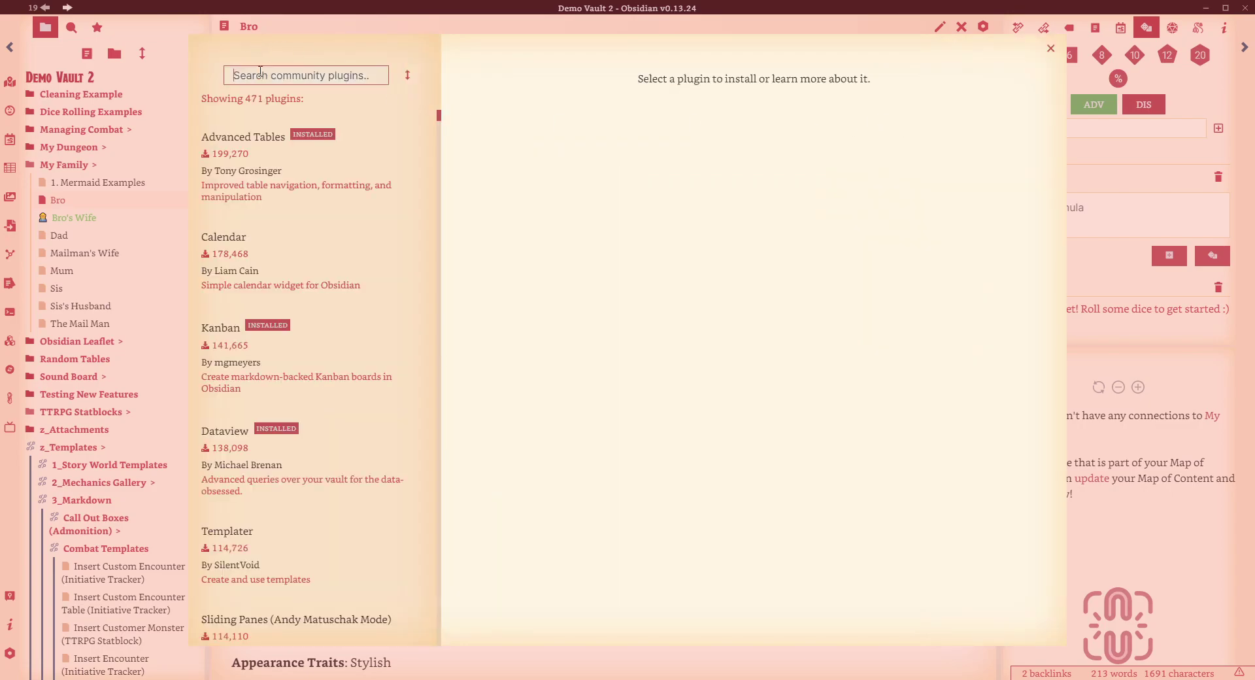
text(Style Sett)
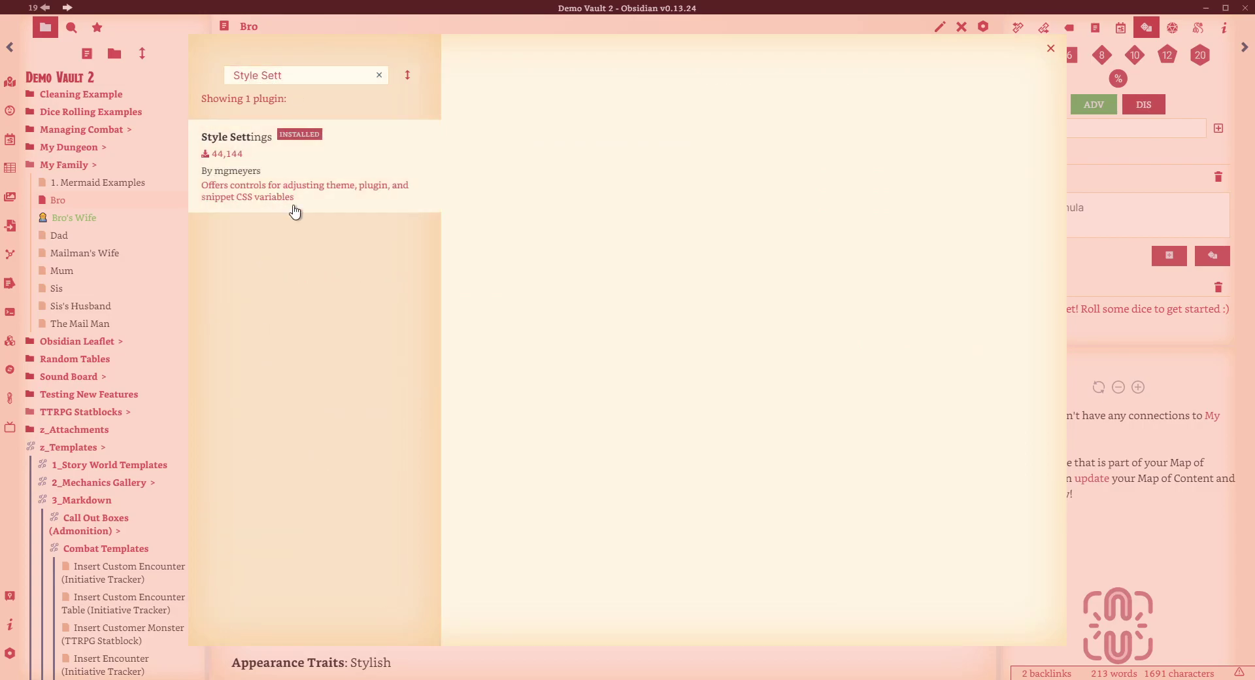
click(294, 207)
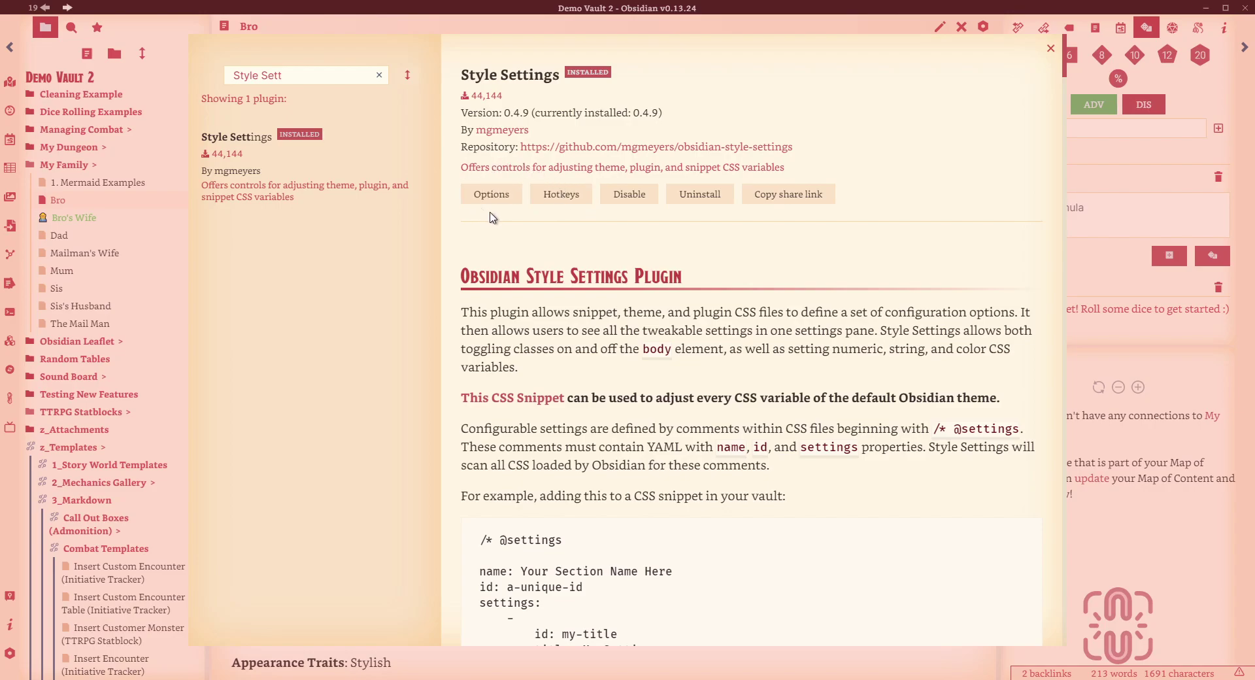
Read through the Style Settings plugin description and its setting-type documentation, and return to the note
scroll(539, 229, down, 4)
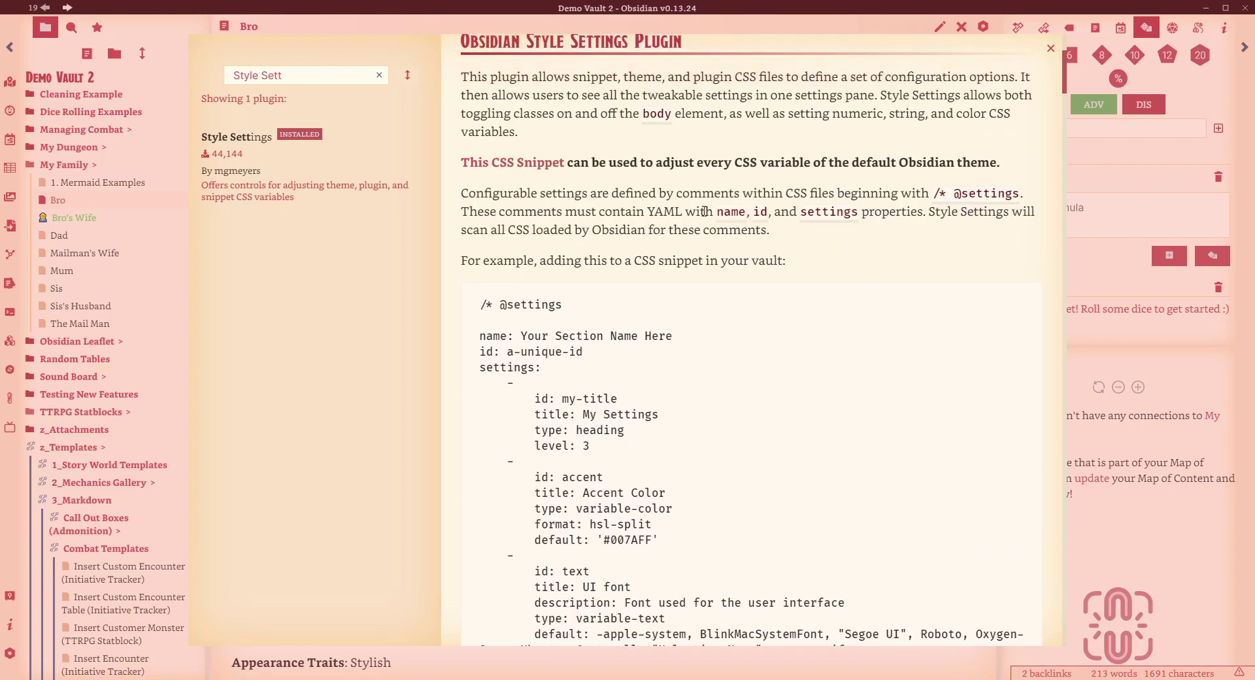
scroll(704, 211, up, 3)
scroll(525, 214, down, 13)
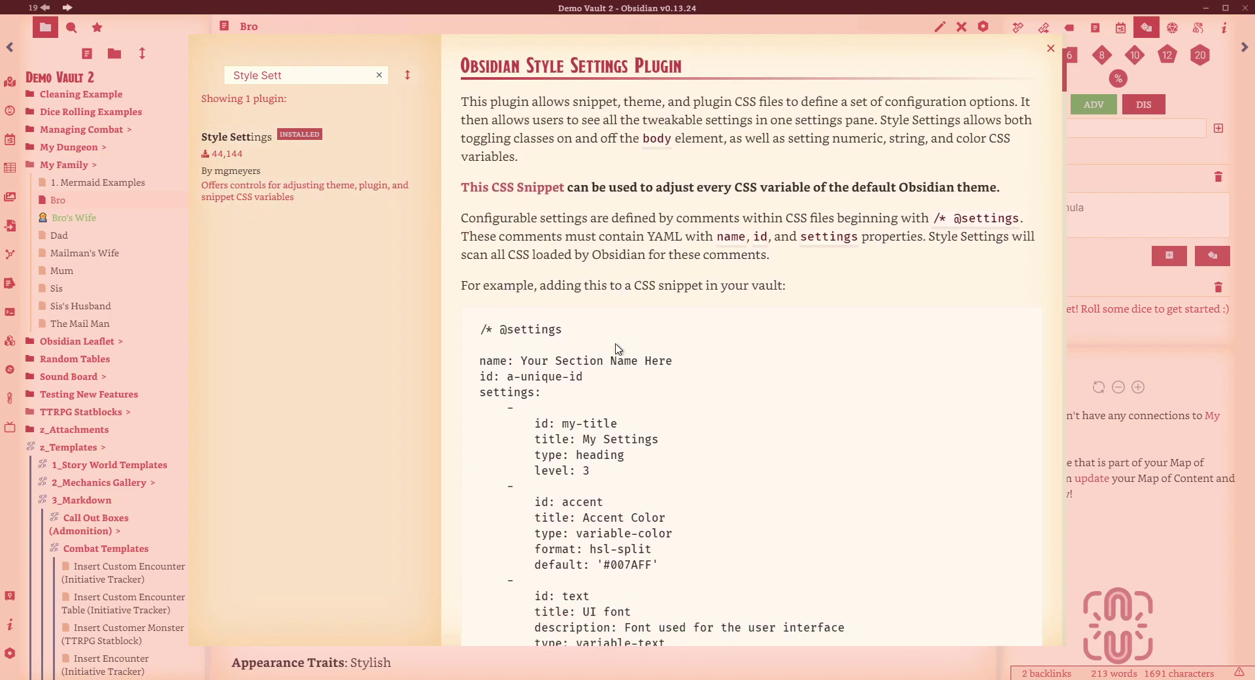
scroll(661, 297, down, 20)
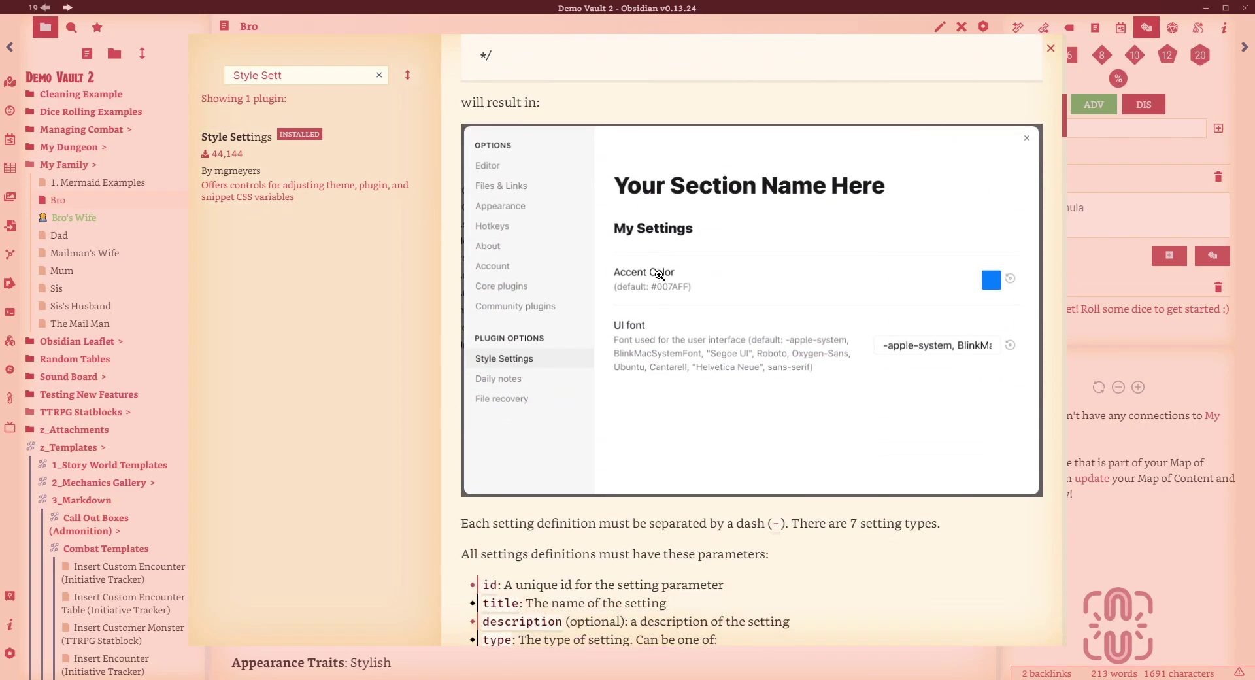
scroll(646, 278, down, 18)
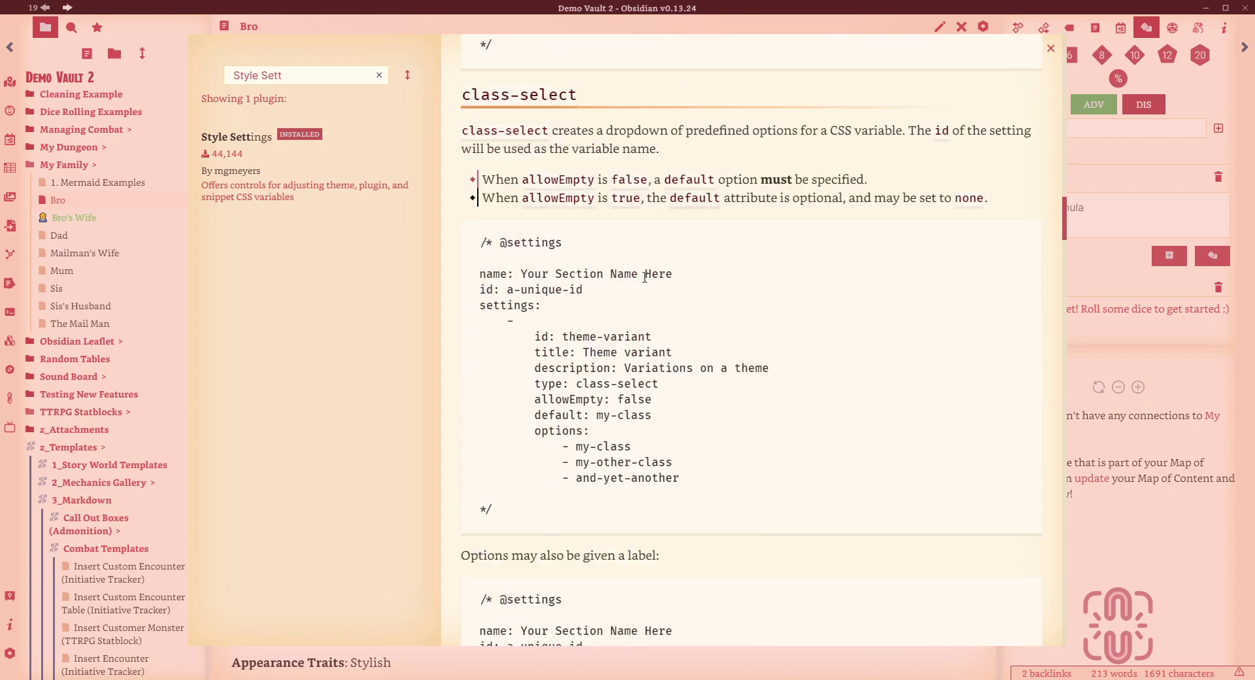
scroll(644, 290, down, 18)
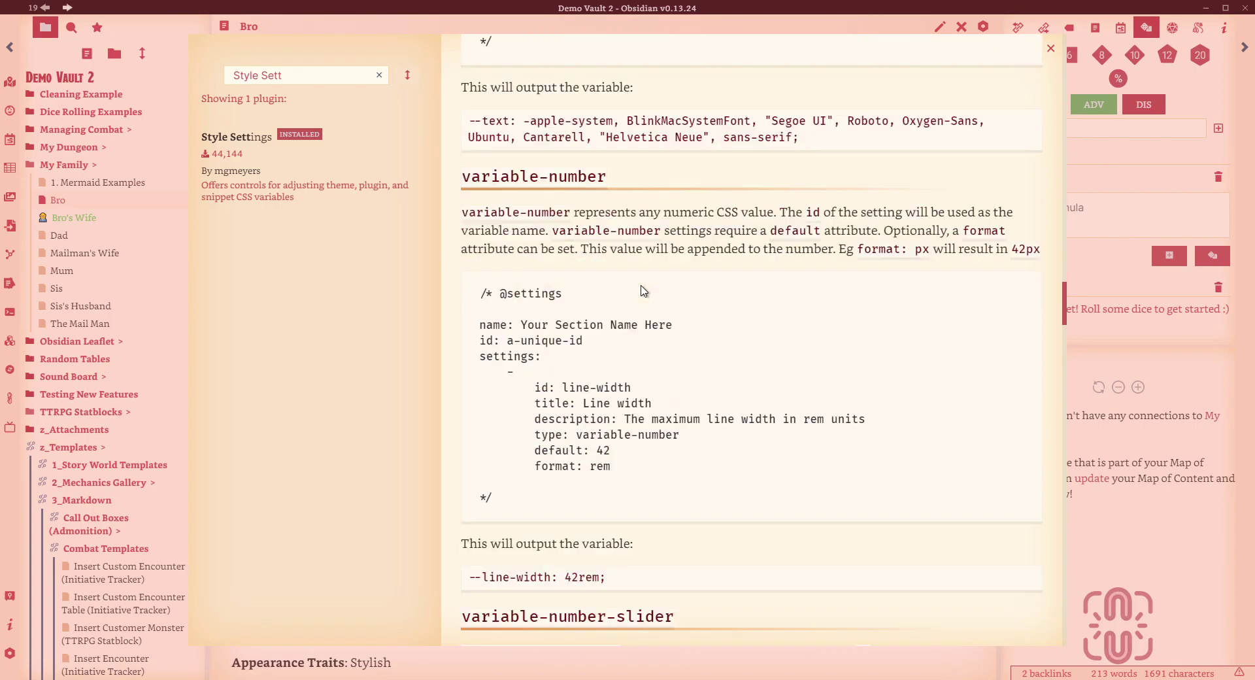
scroll(642, 288, down, 10)
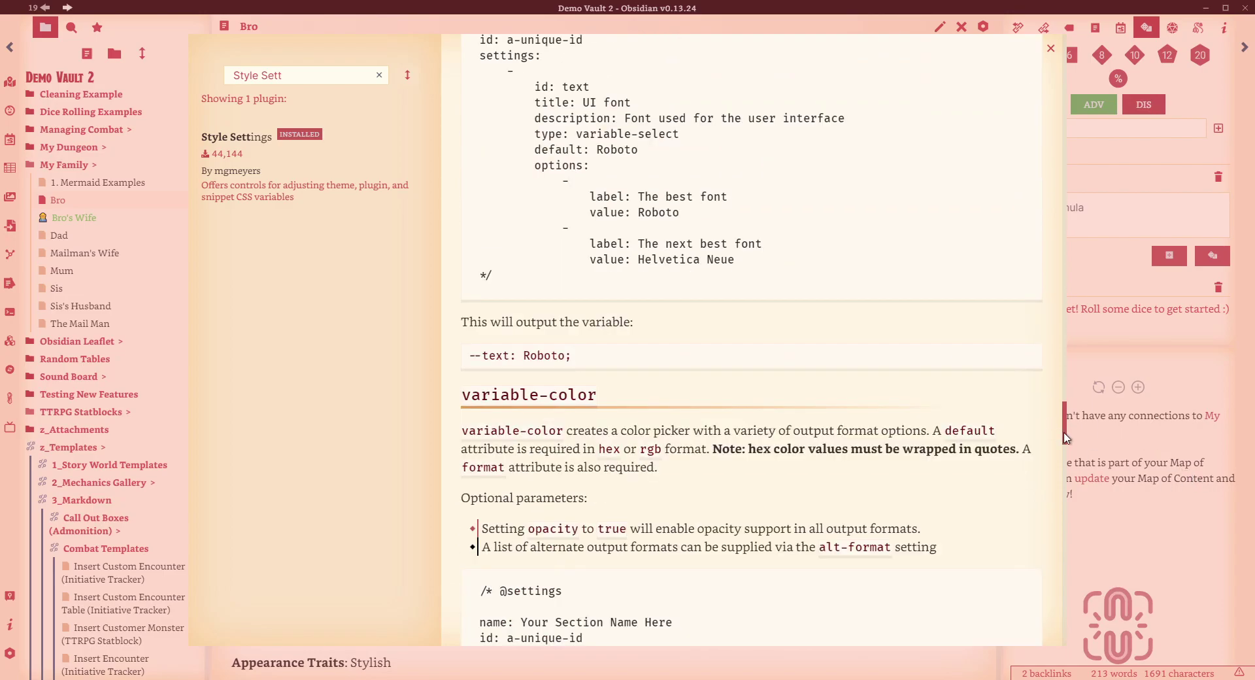
drag(1066, 437, 1039, 112)
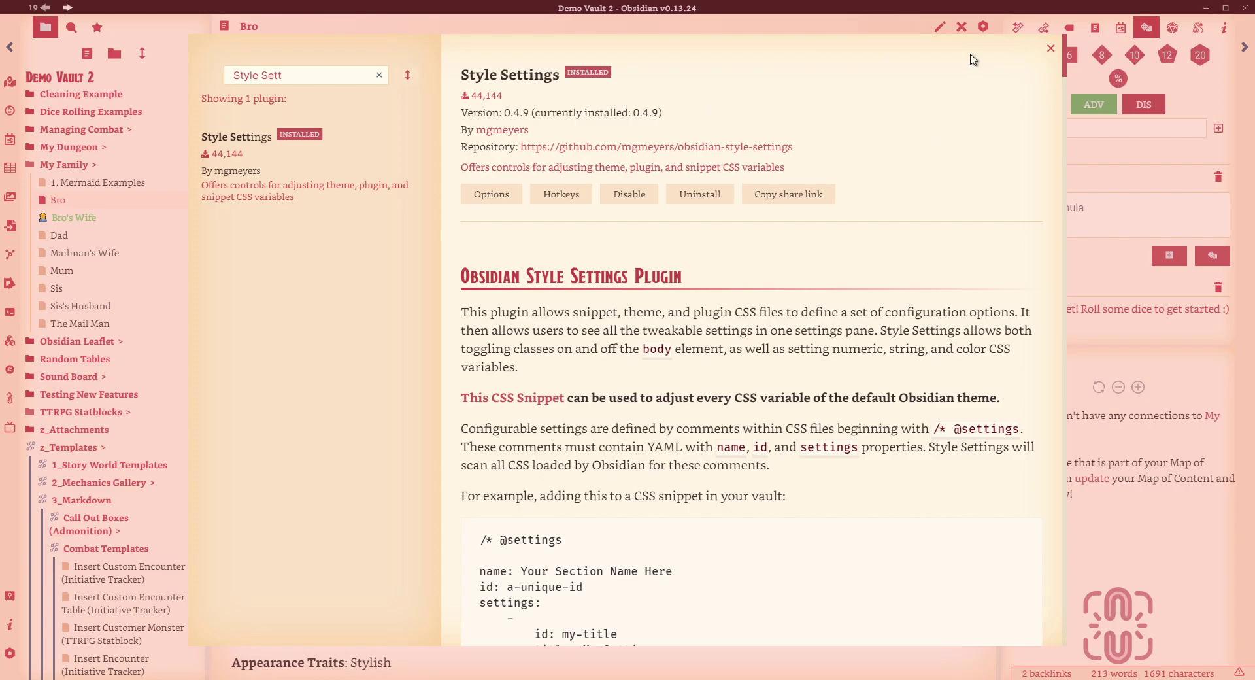
click(1050, 49)
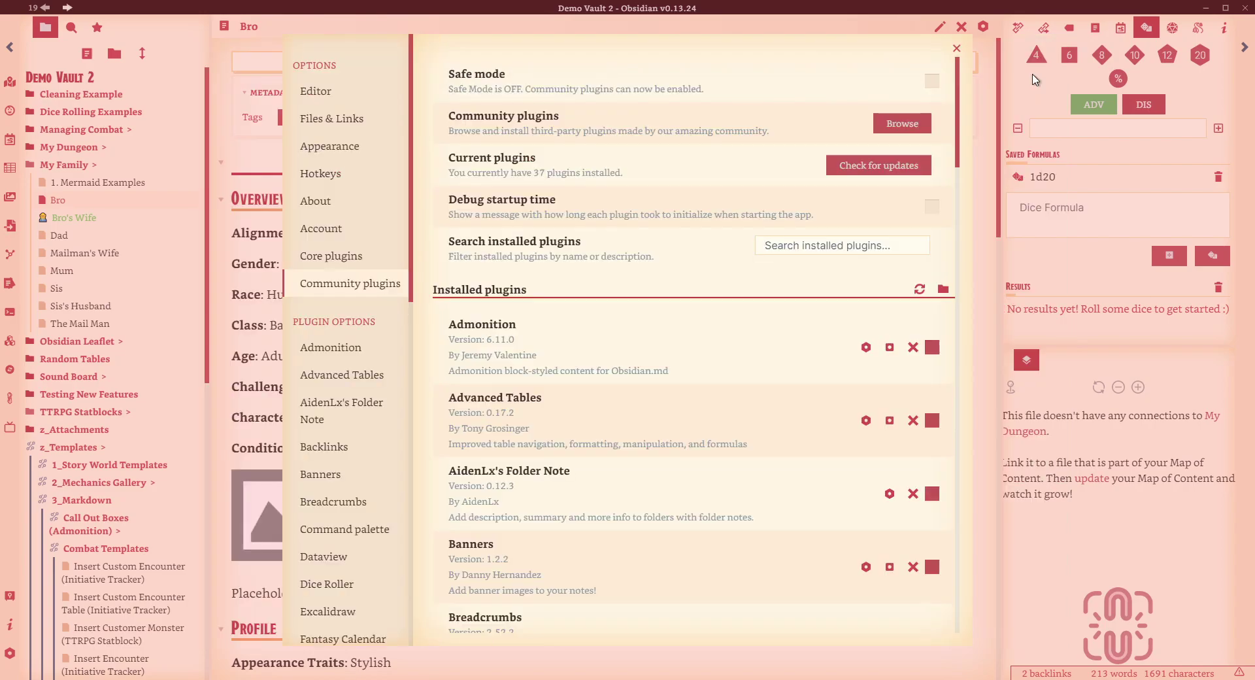
click(956, 50)
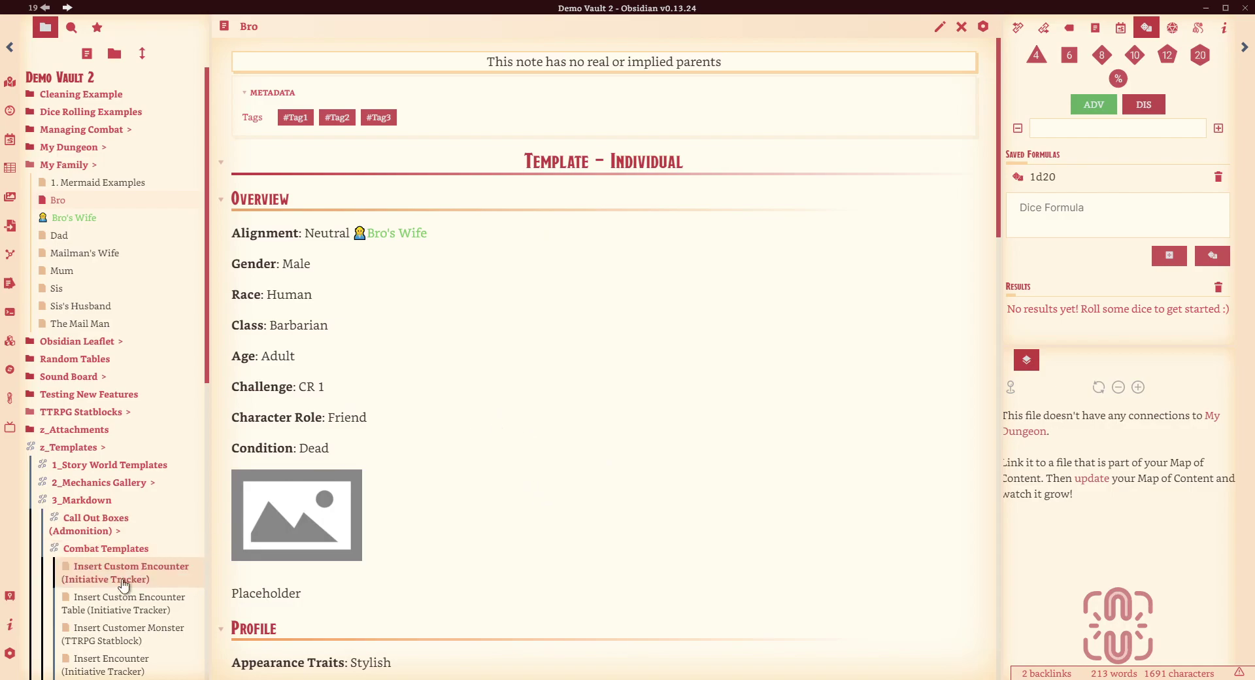
Show the Style Settings plugin options and expand the ITS Alternate Themes section
click(10, 653)
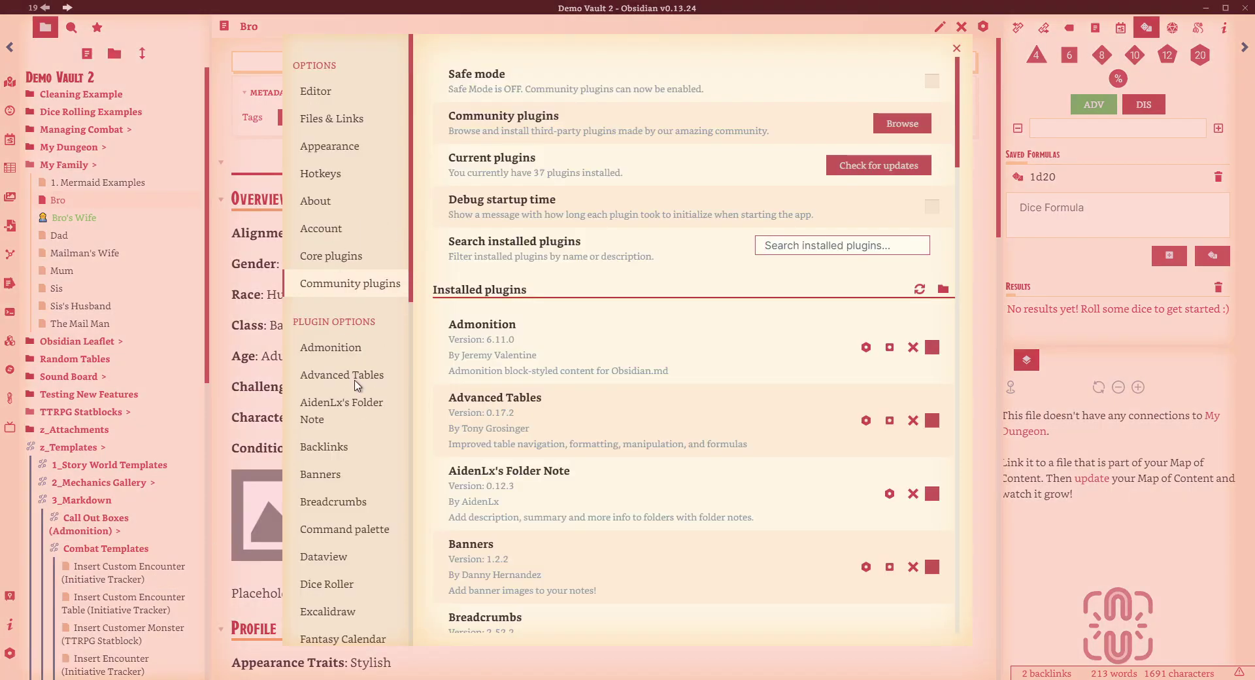
scroll(356, 386, down, 10)
scroll(357, 385, down, 3)
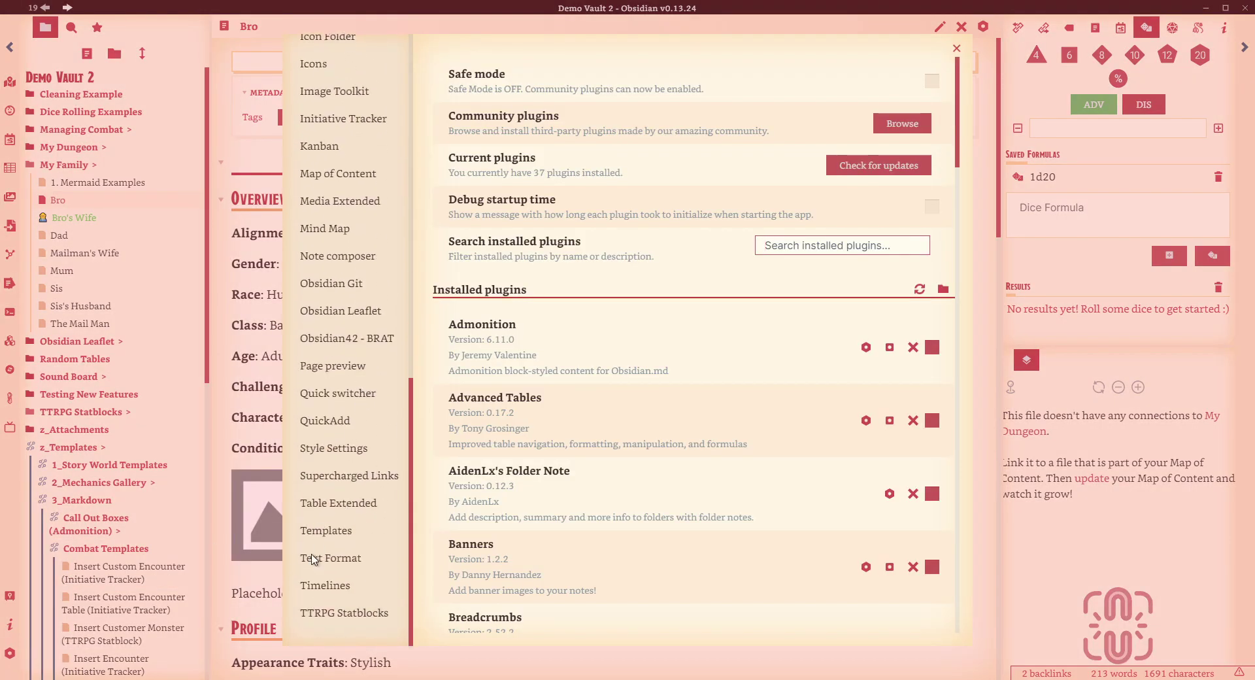
click(321, 451)
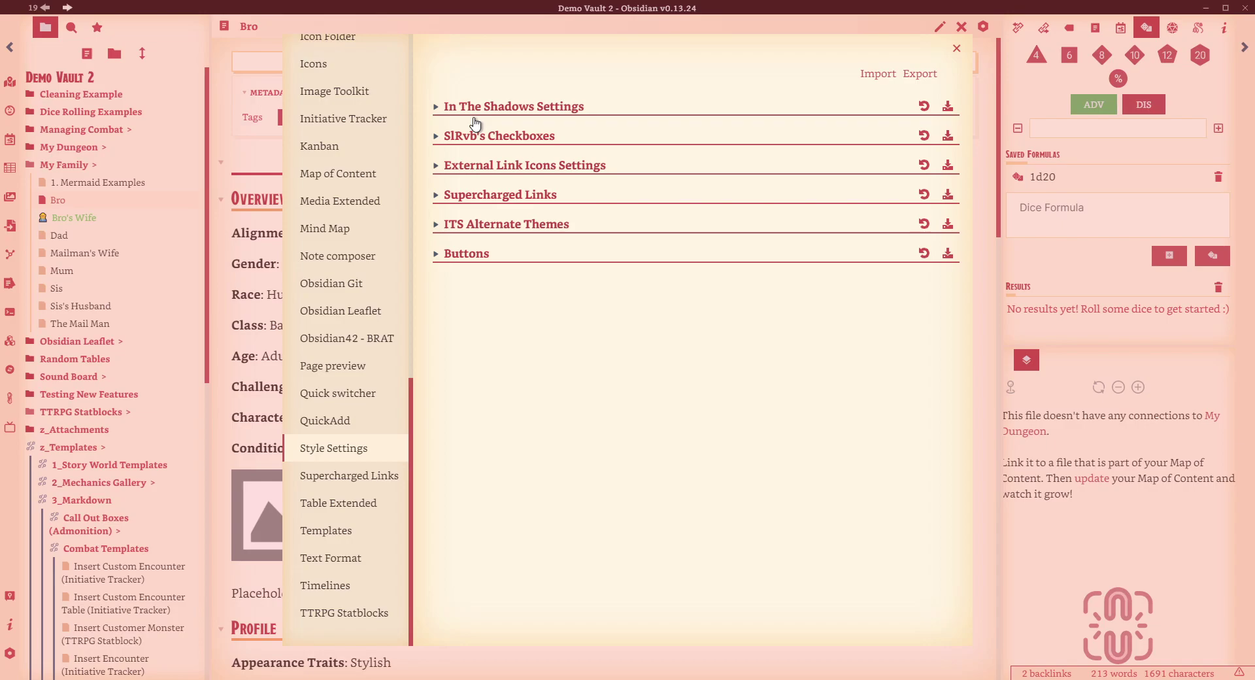
click(434, 226)
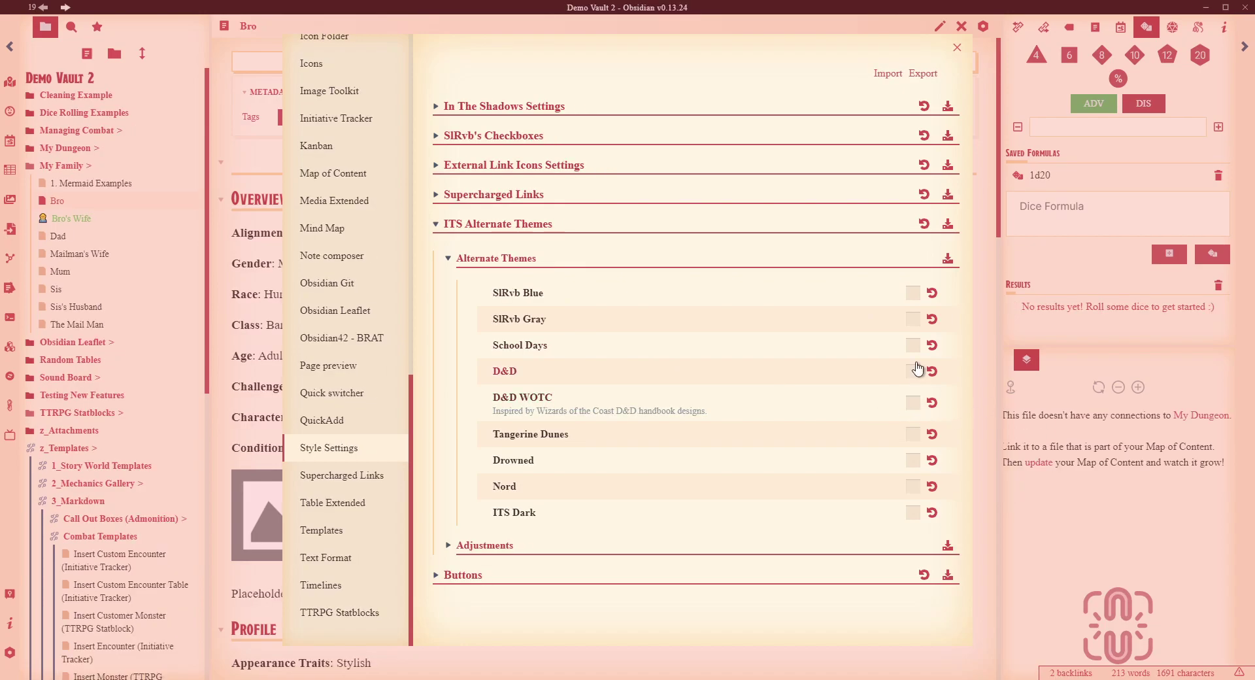
Preview the SlRvb Gray and D&D WOTC alternate themes by switching each on and off again
click(913, 319)
click(913, 319)
click(913, 402)
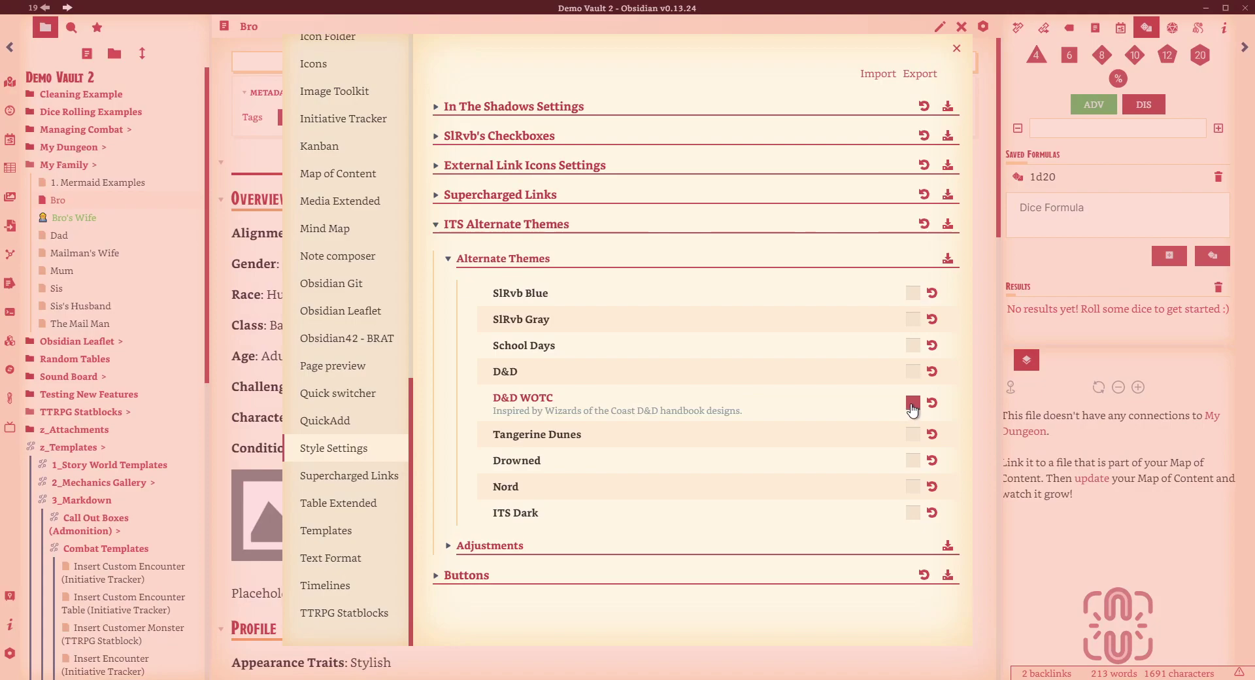
click(913, 403)
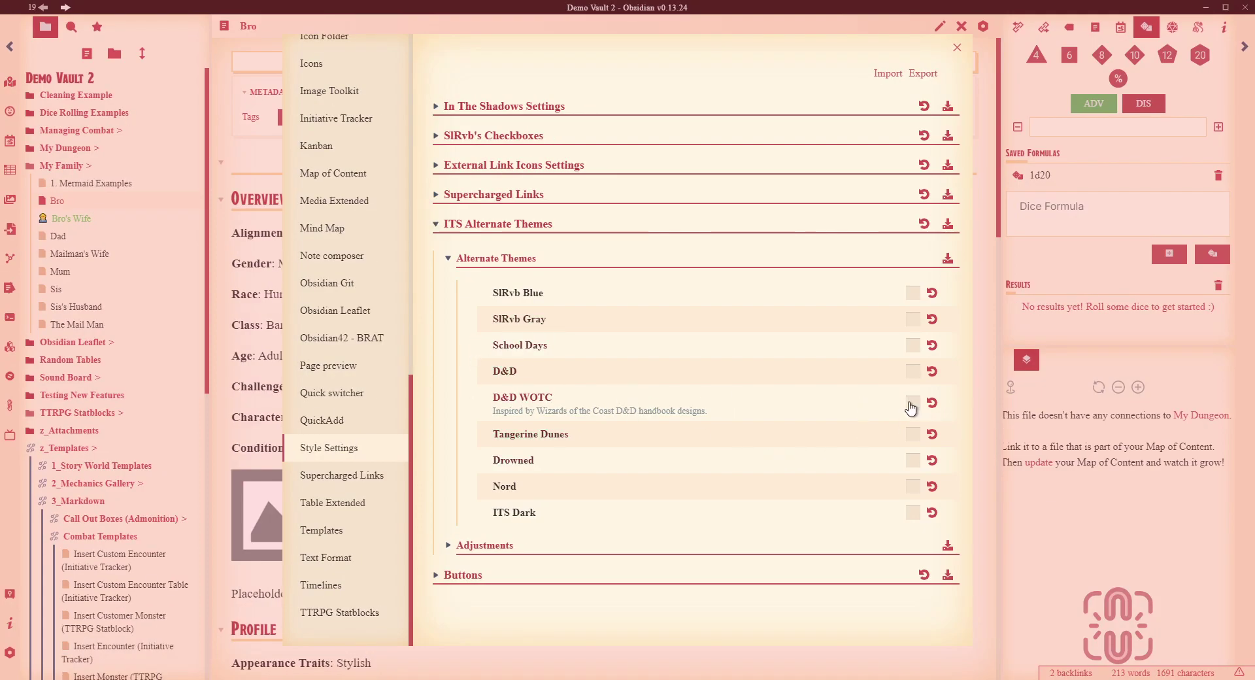
click(913, 403)
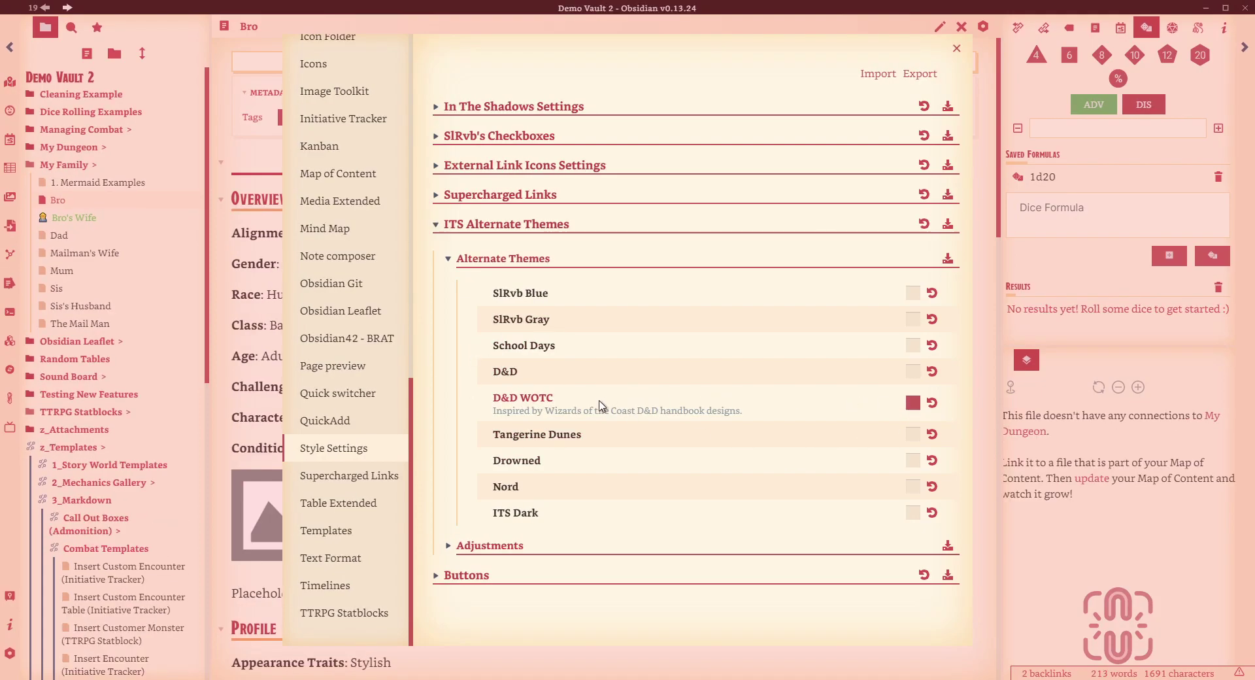
click(910, 403)
click(912, 403)
click(912, 404)
click(912, 404)
click(912, 404)
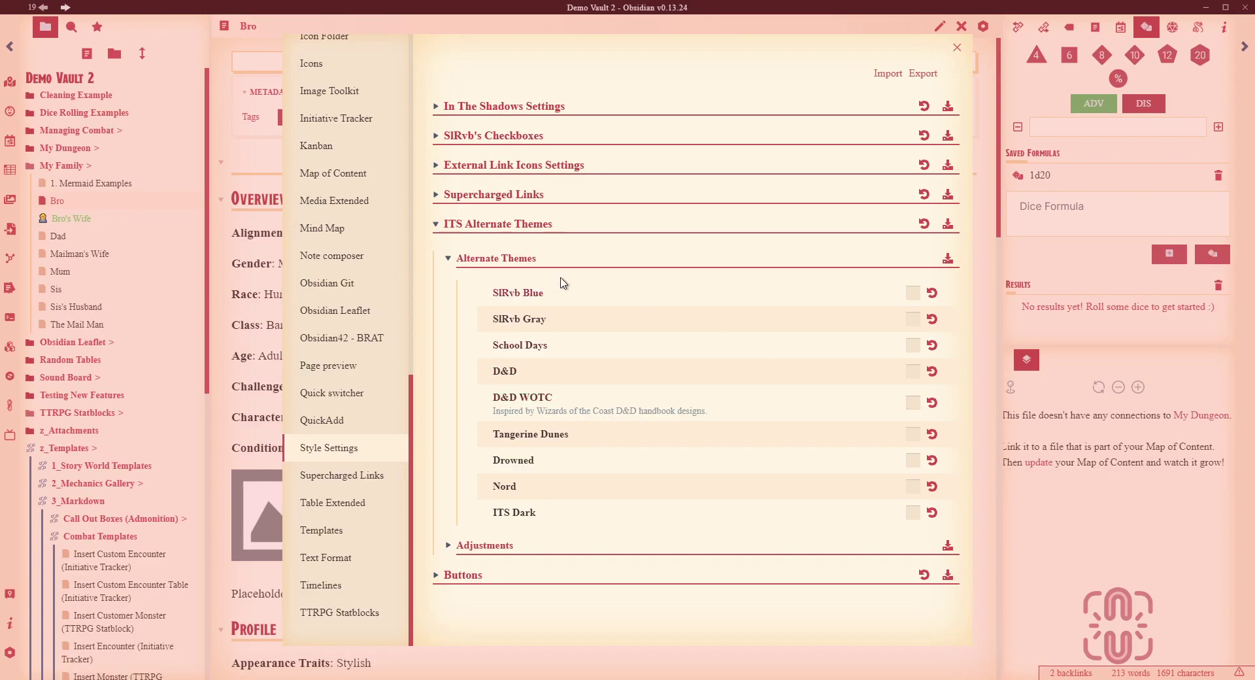
Examine the ITS Alternate Themes adjustments, including the text color settings, and collapse the section
click(513, 545)
scroll(684, 410, down, 1)
click(490, 587)
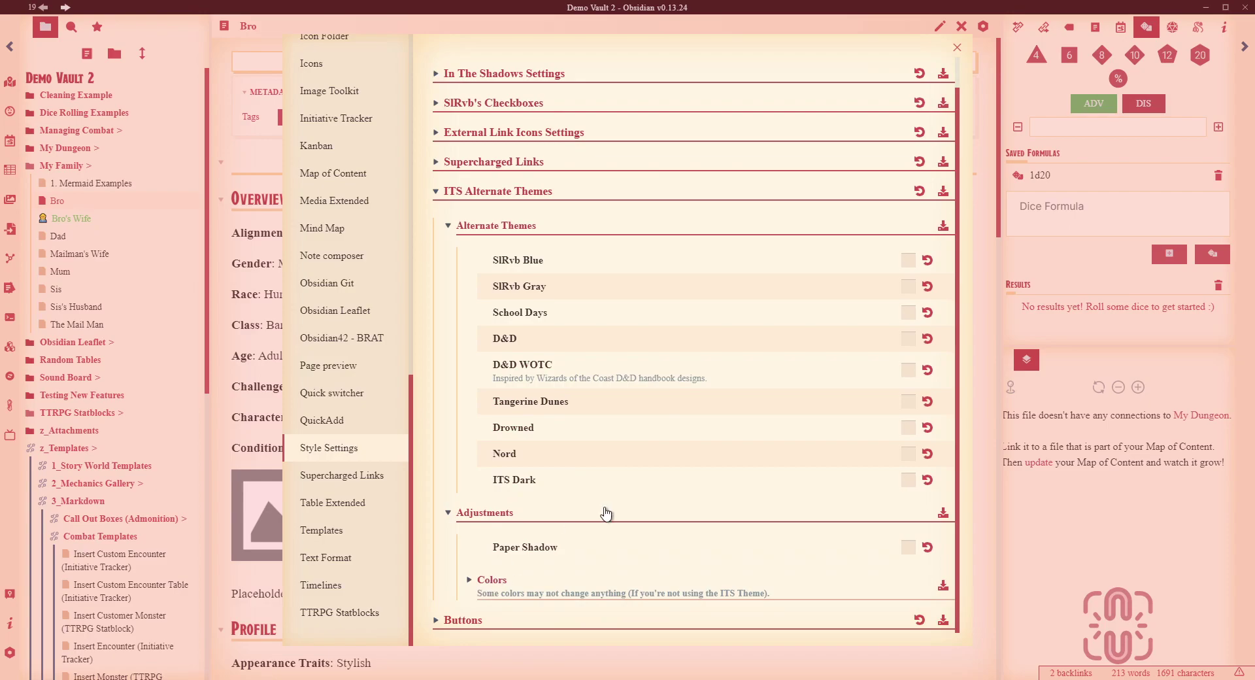
scroll(732, 443, down, 3)
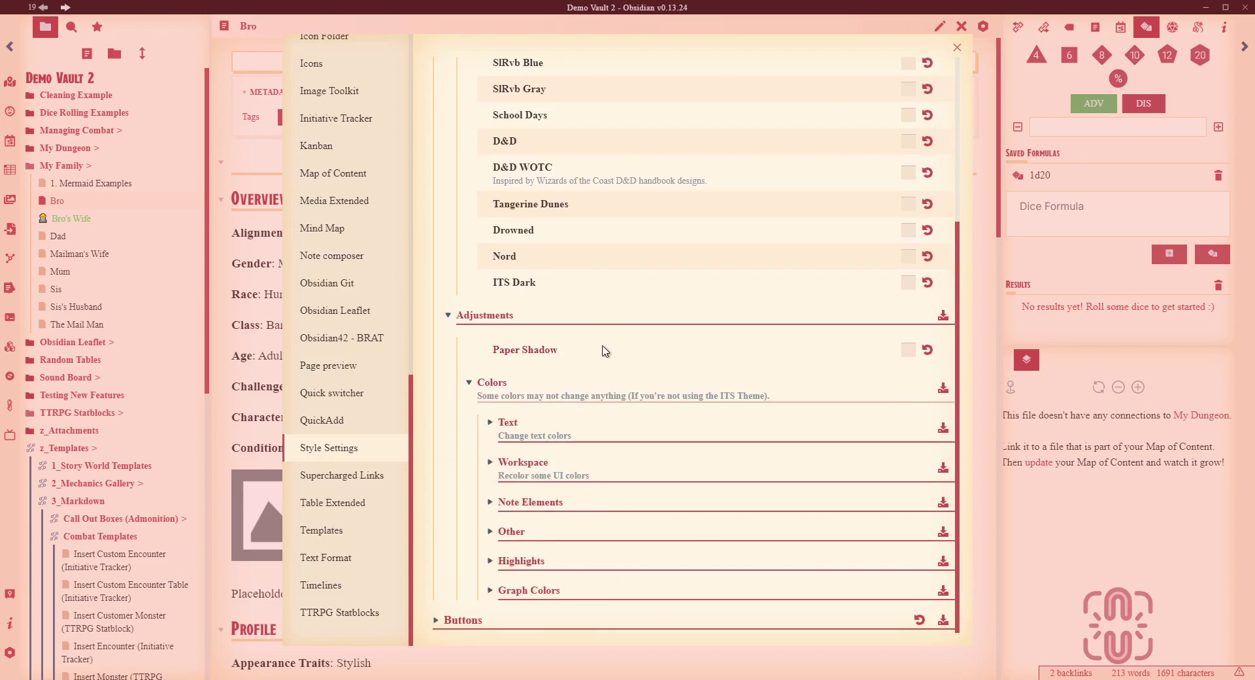
scroll(584, 410, up, 2)
scroll(583, 410, down, 2)
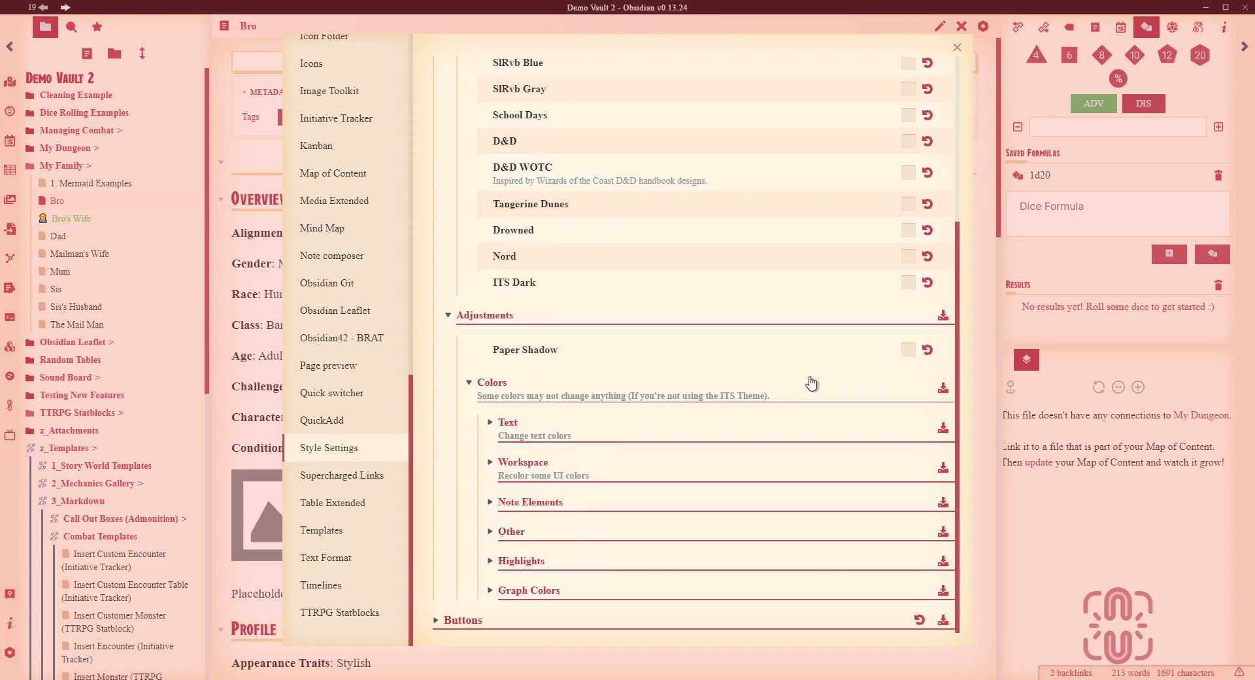
click(501, 424)
scroll(599, 439, down, 4)
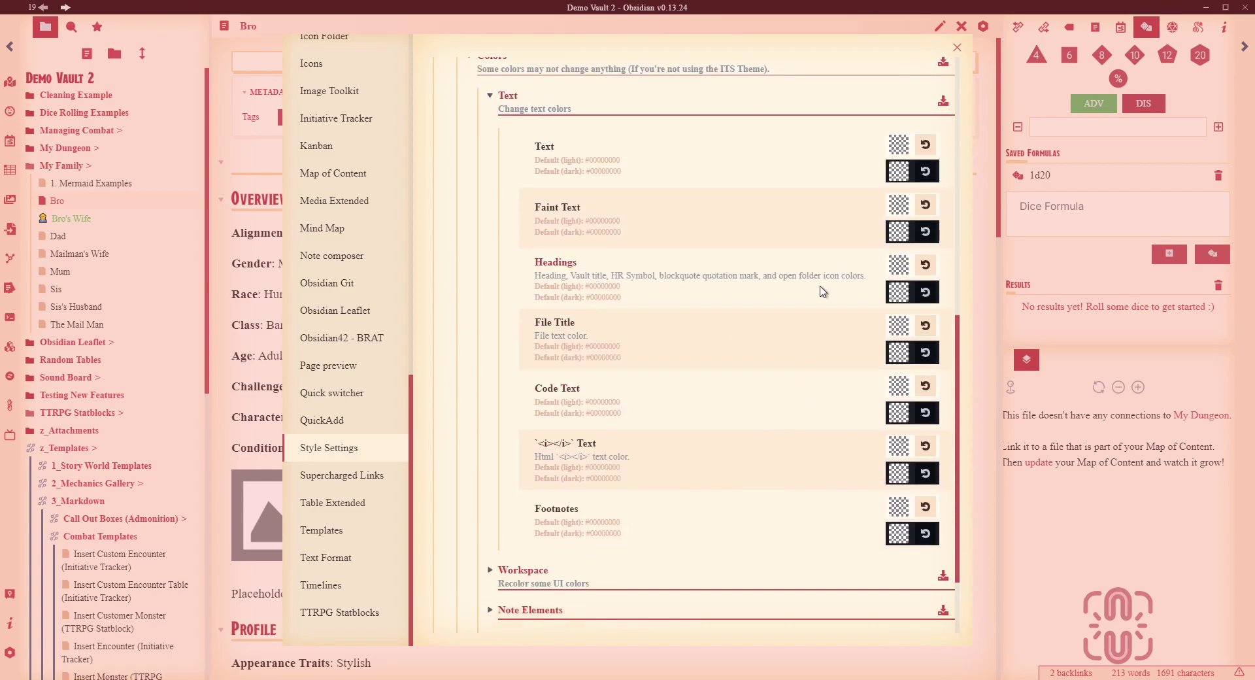
scroll(813, 294, up, 1)
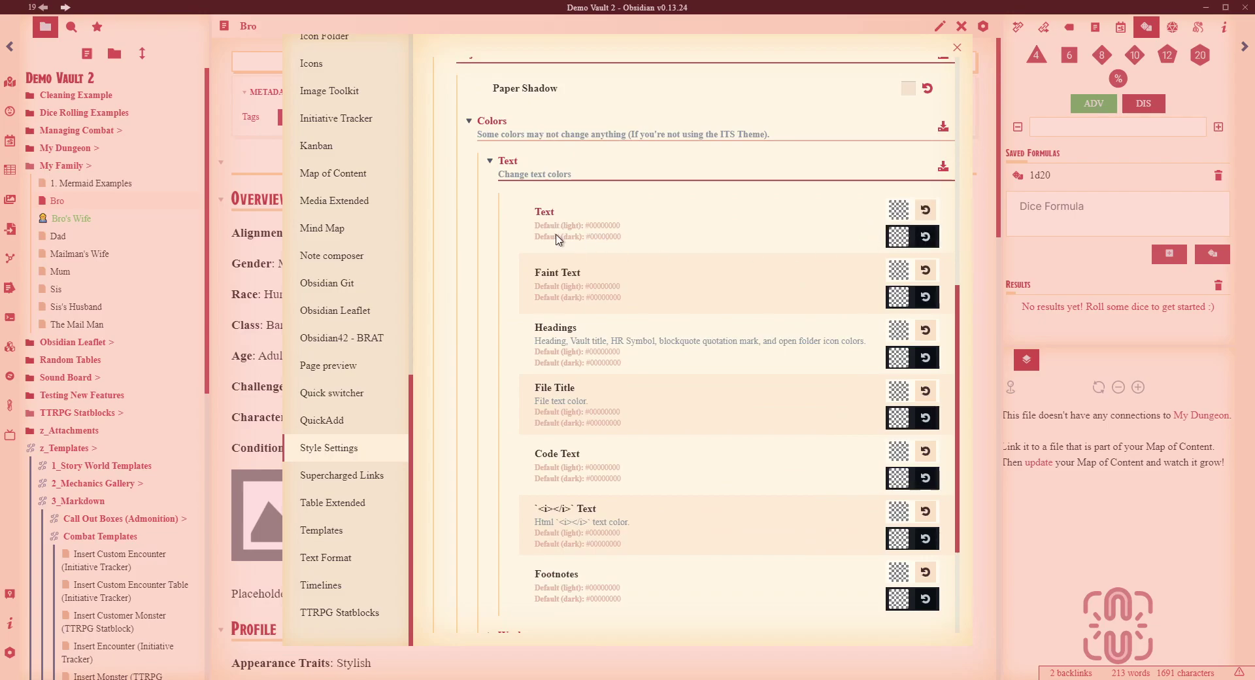
scroll(564, 299, down, 4)
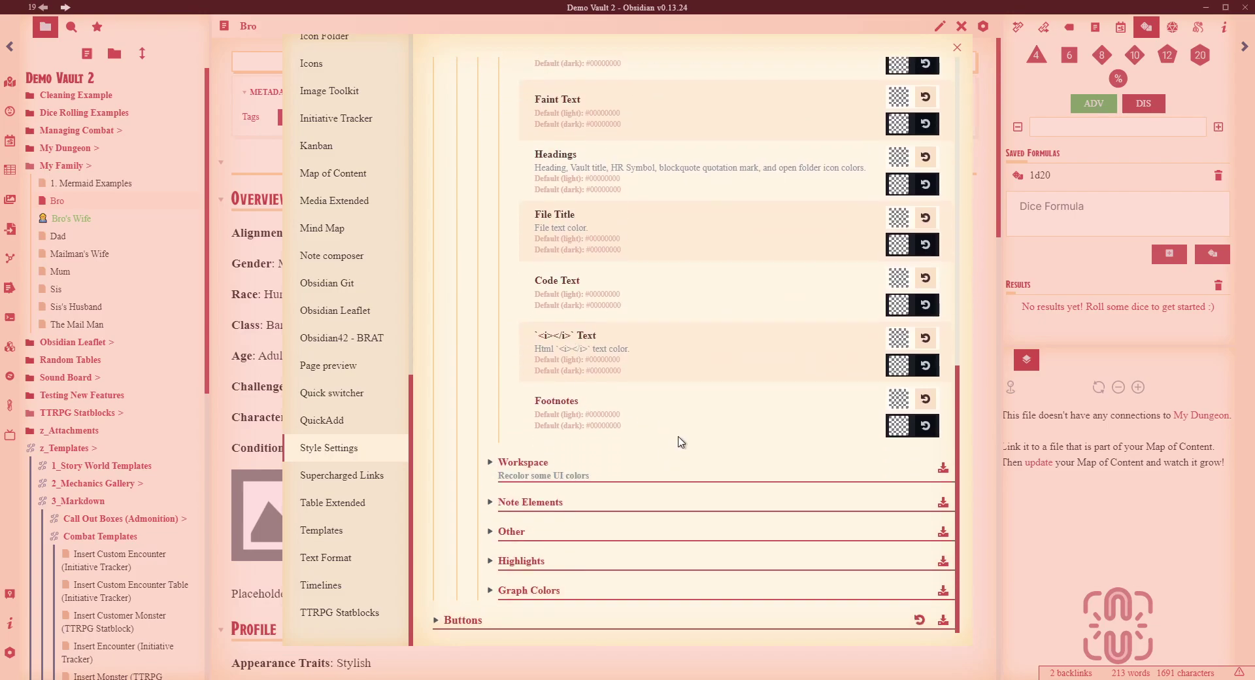
scroll(665, 412, up, 7)
scroll(651, 400, up, 4)
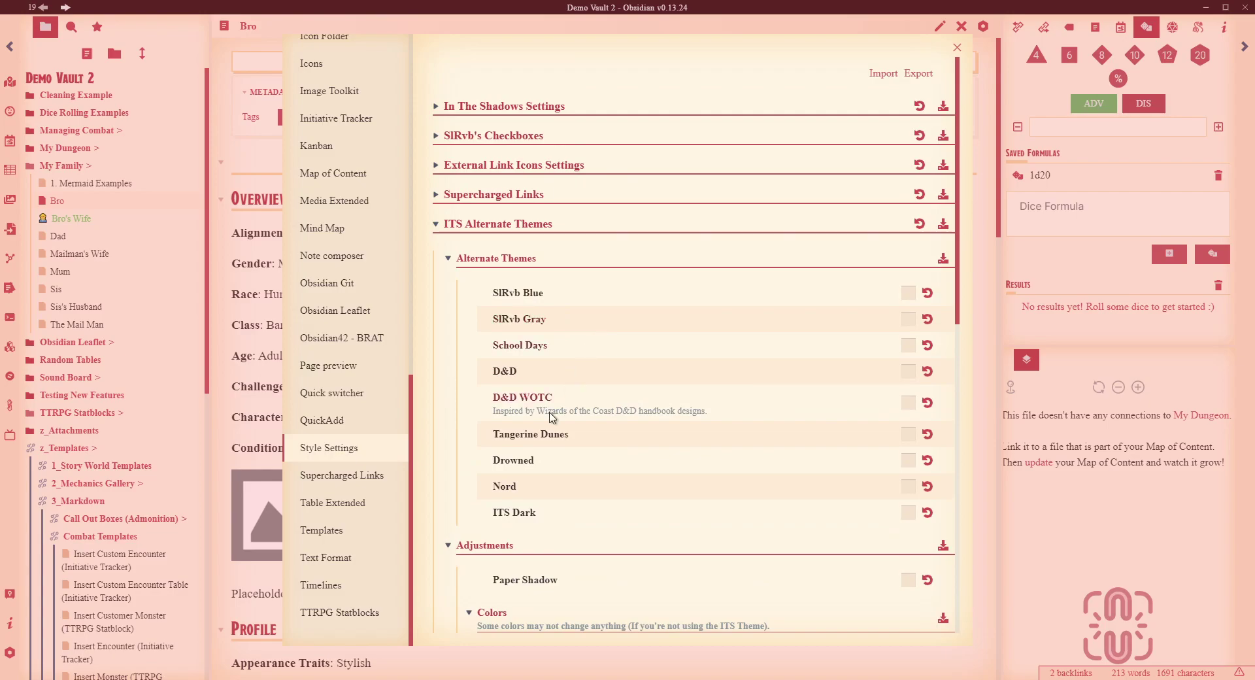
click(466, 224)
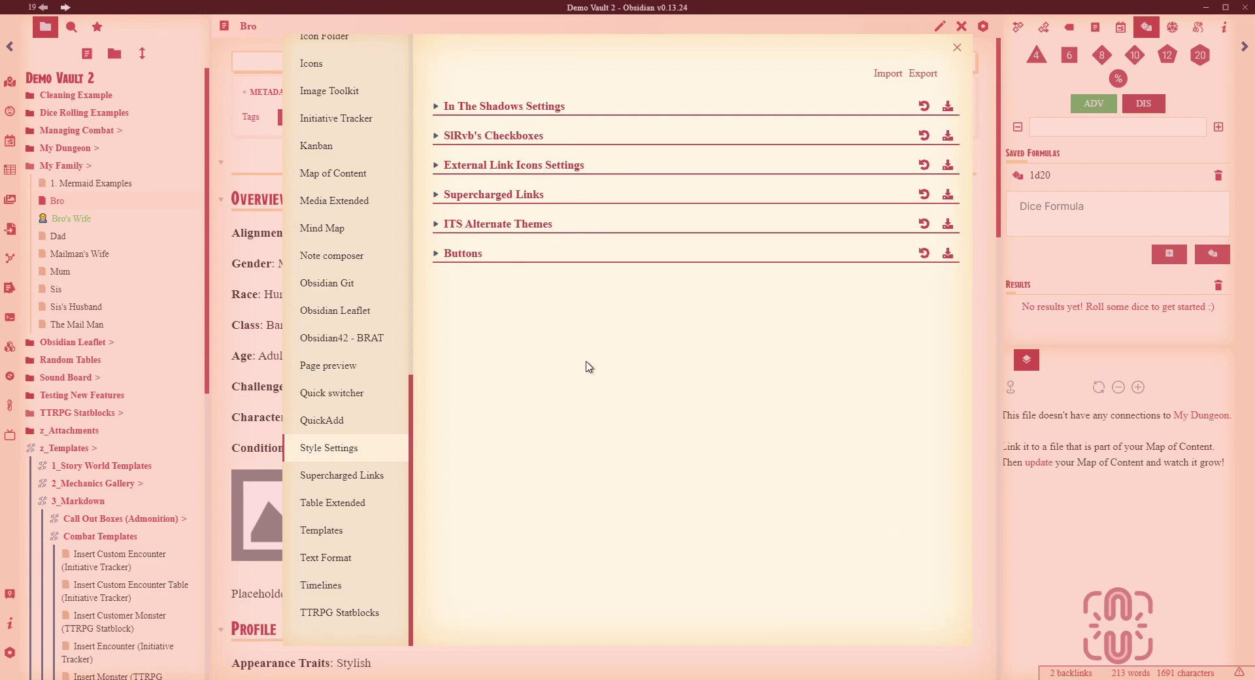
Inspect the Text and Note Elements groups of In The Shadows Settings
click(503, 107)
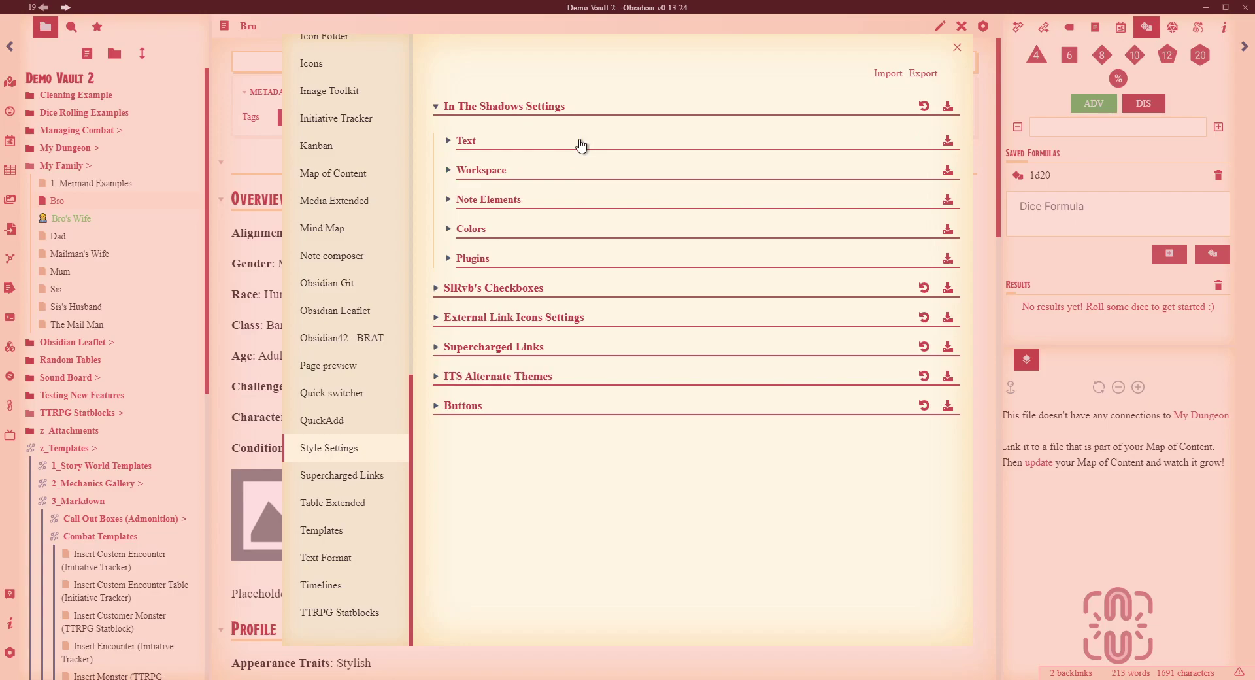
click(473, 141)
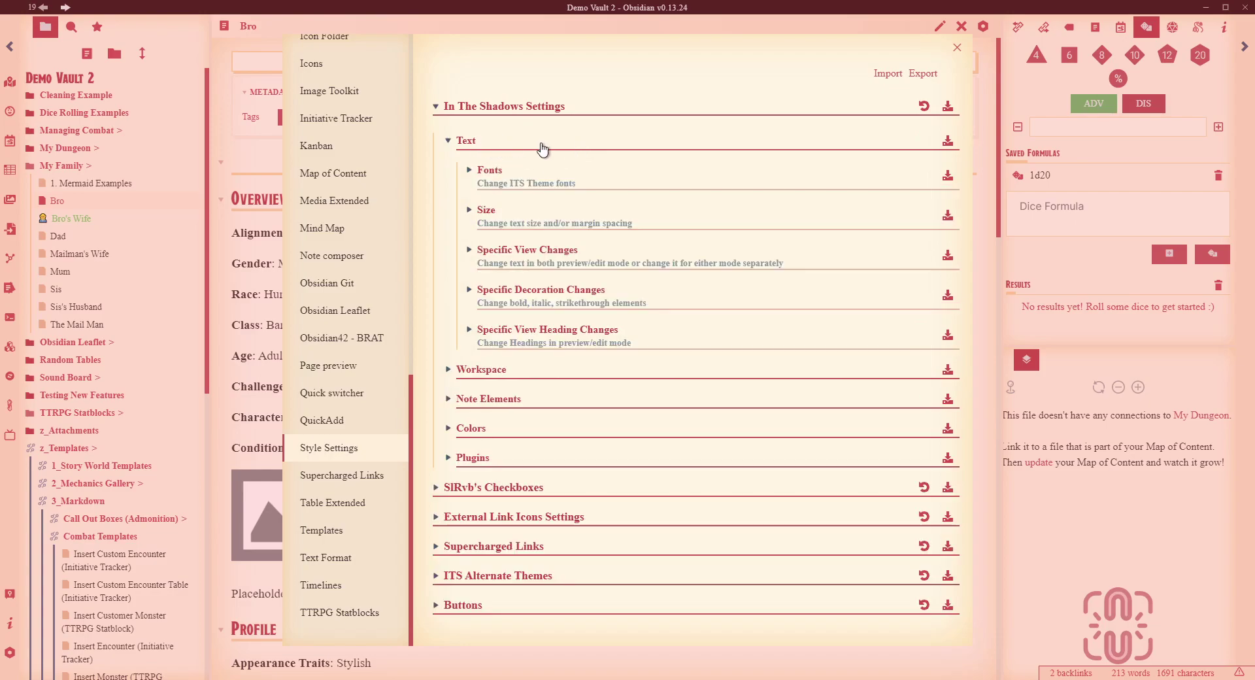
click(540, 149)
click(510, 201)
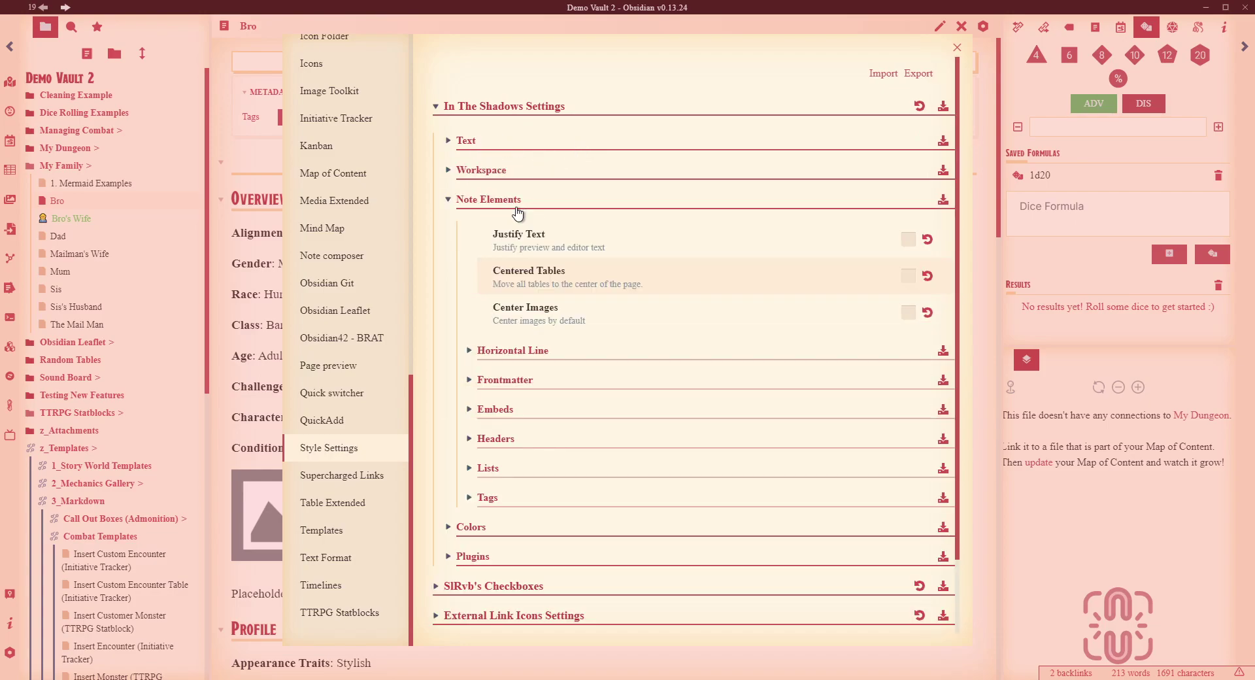
Enable Justify Text for note elements and check how the Bro note looks
click(910, 243)
click(911, 244)
click(911, 243)
click(957, 47)
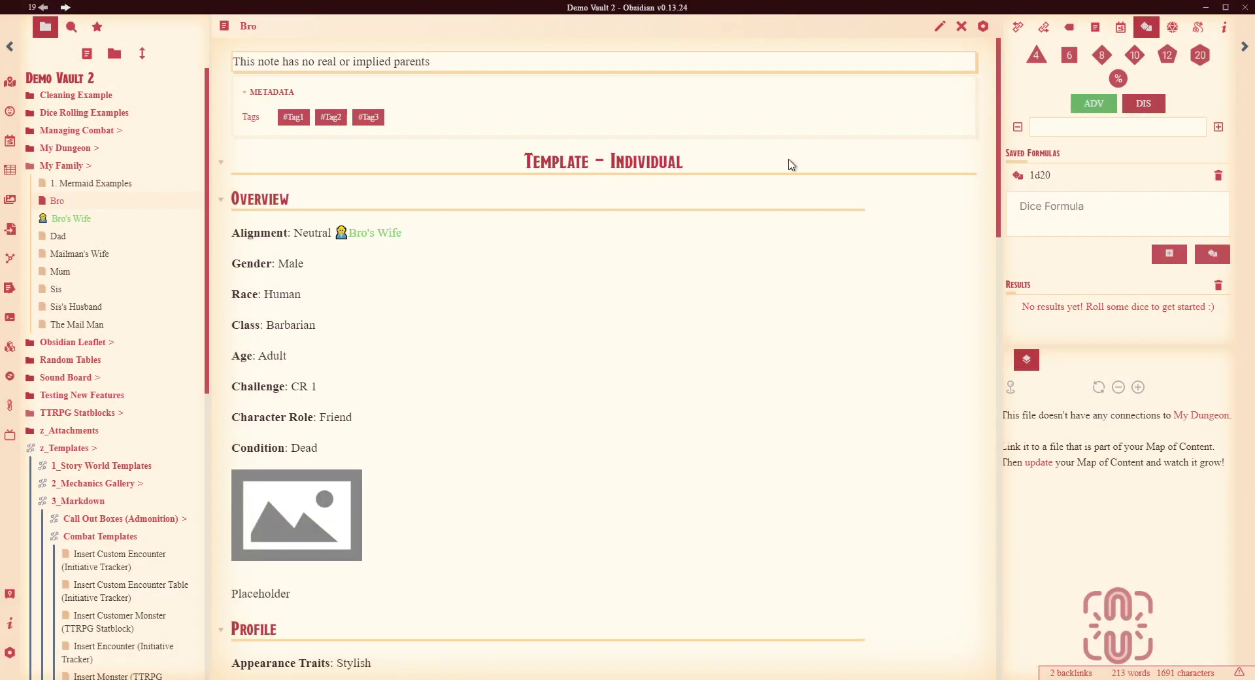
scroll(627, 373, down, 10)
scroll(628, 372, up, 6)
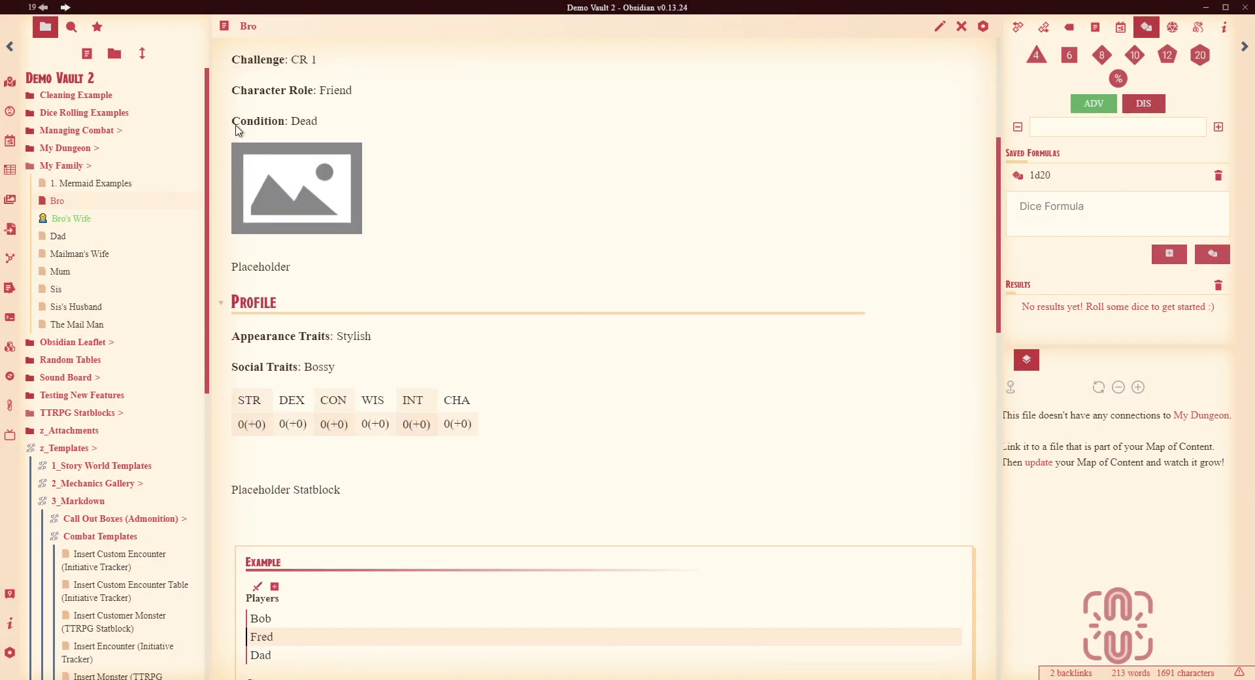
Examine the style options for SlRvb's Checkboxes, External Link Icons and Supercharged Links, and return to the note
click(10, 652)
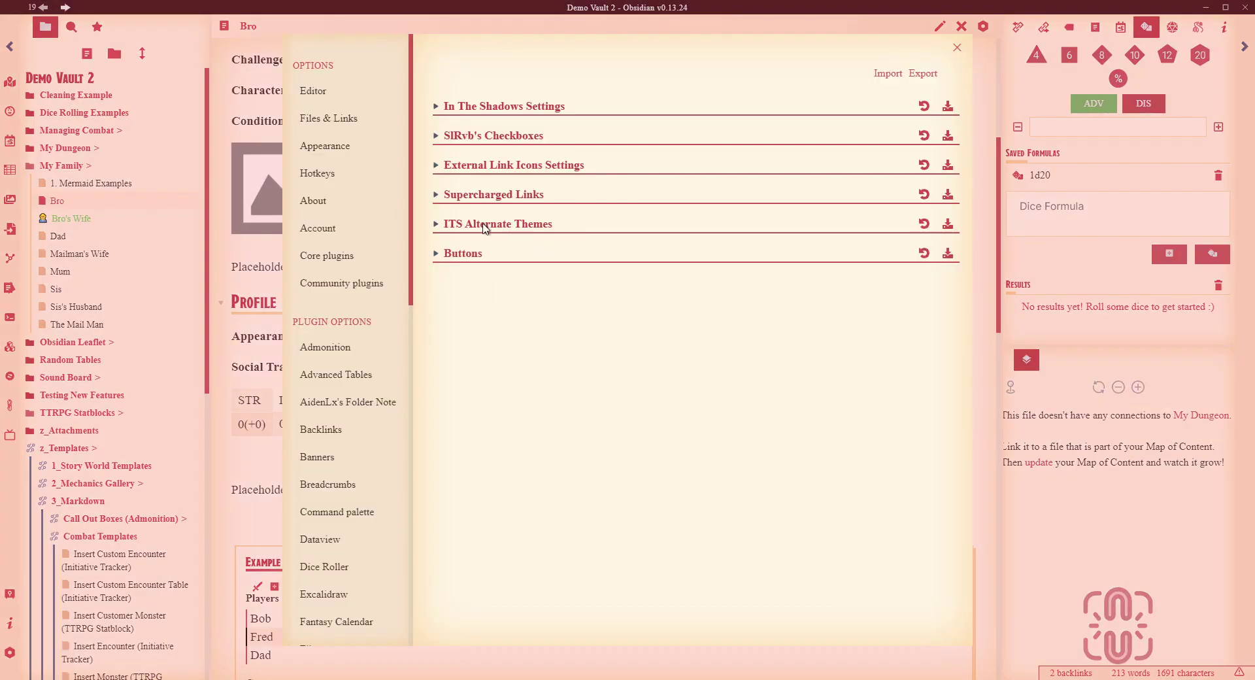
click(541, 137)
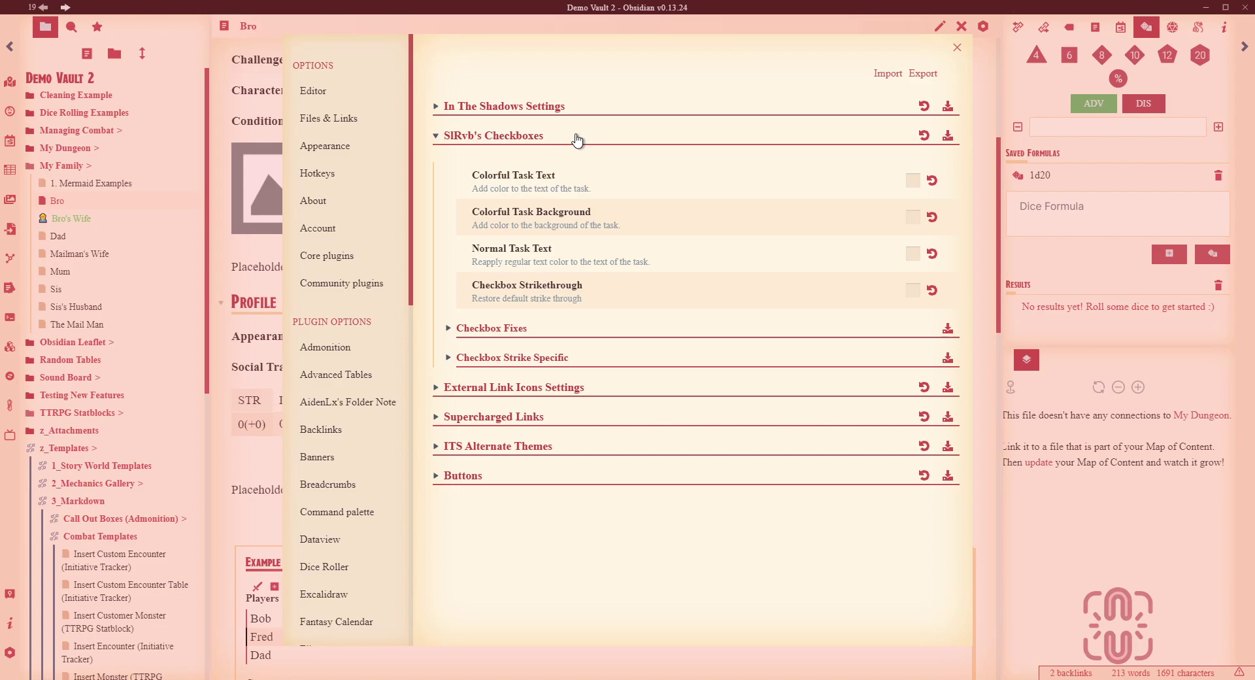
click(577, 140)
click(625, 165)
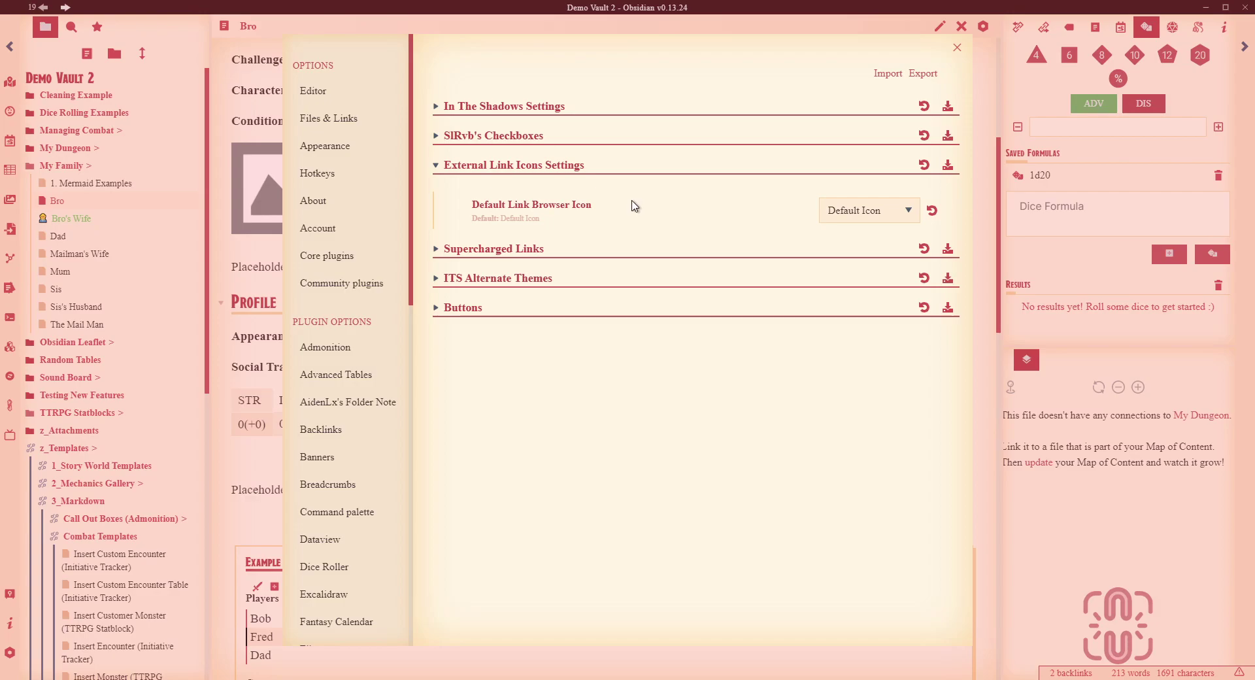
click(562, 249)
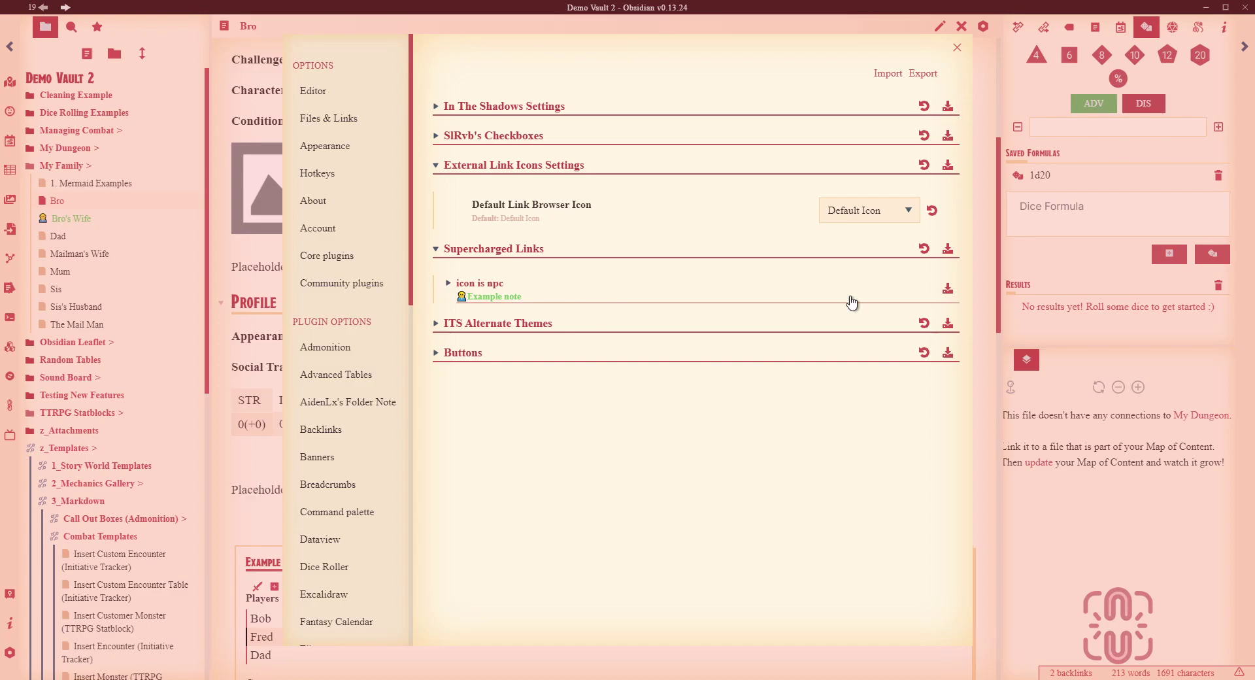
click(957, 47)
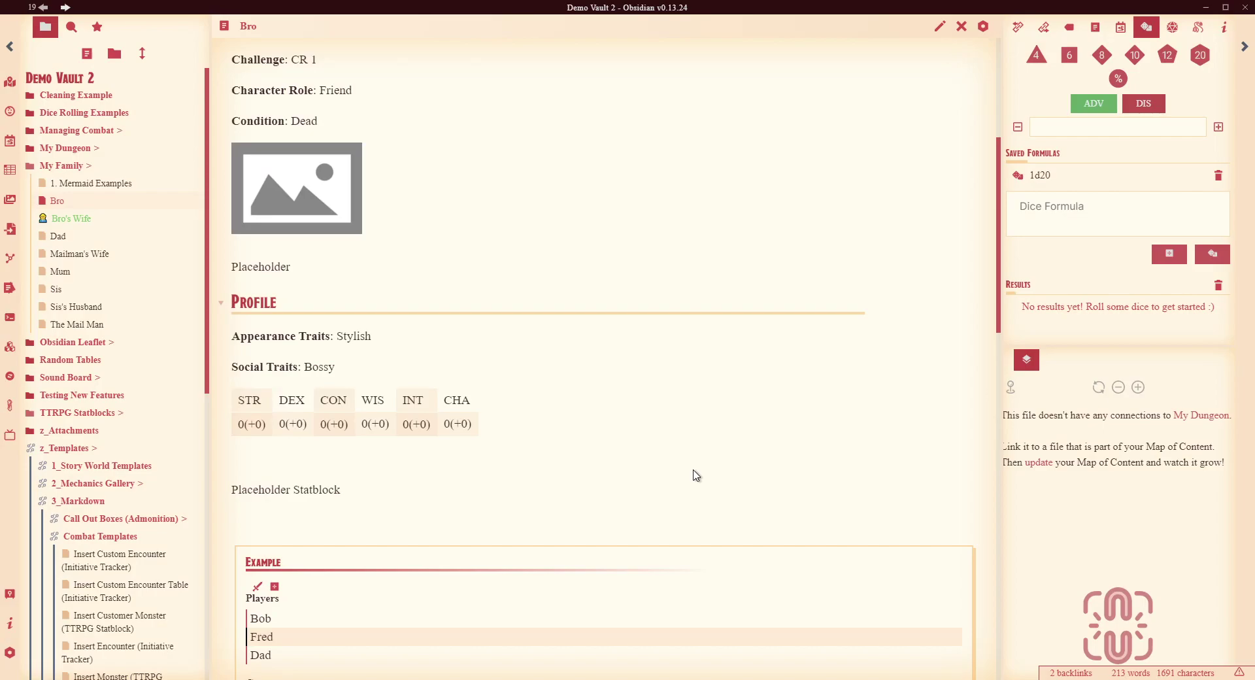